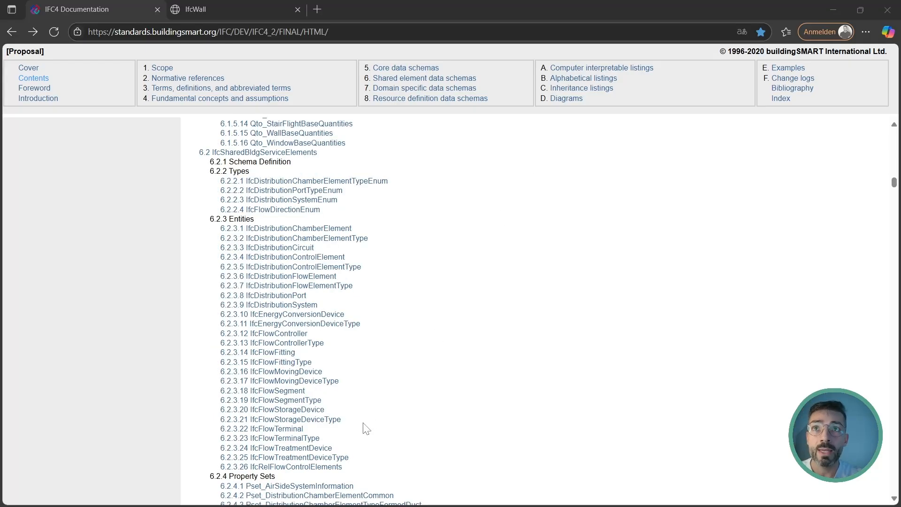
- Examine the shared building elements section of the IFC contents list, from its quantity and property sets back to its types
scroll(455, 297, "up", 3)
scroll(455, 303, "up", 3)
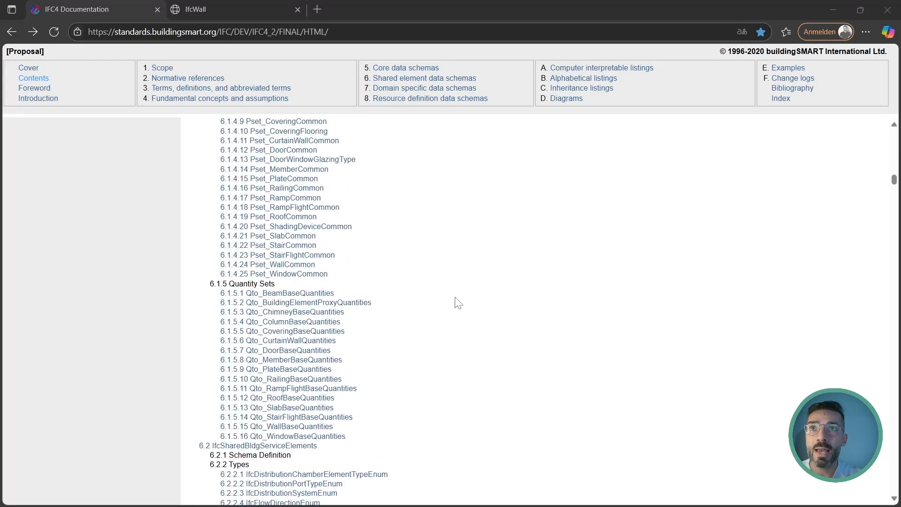
scroll(401, 217, "down", 2)
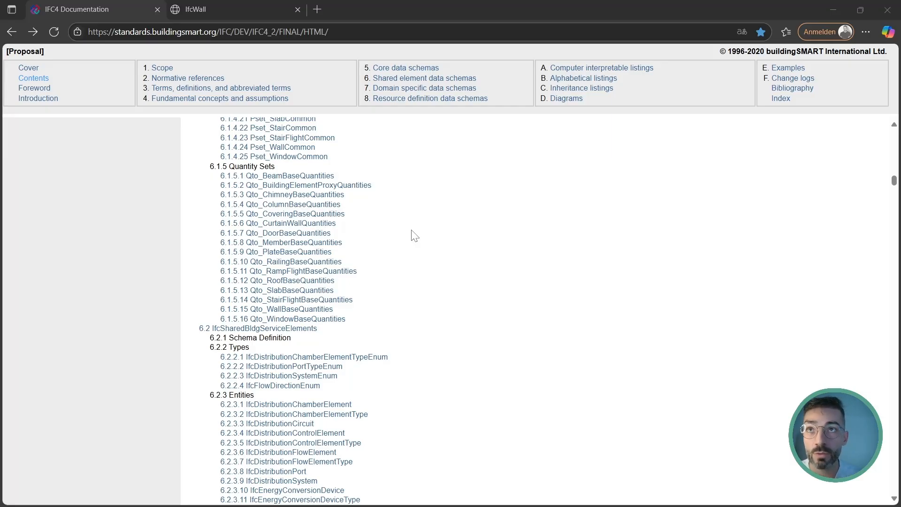
scroll(407, 237, "up", 5)
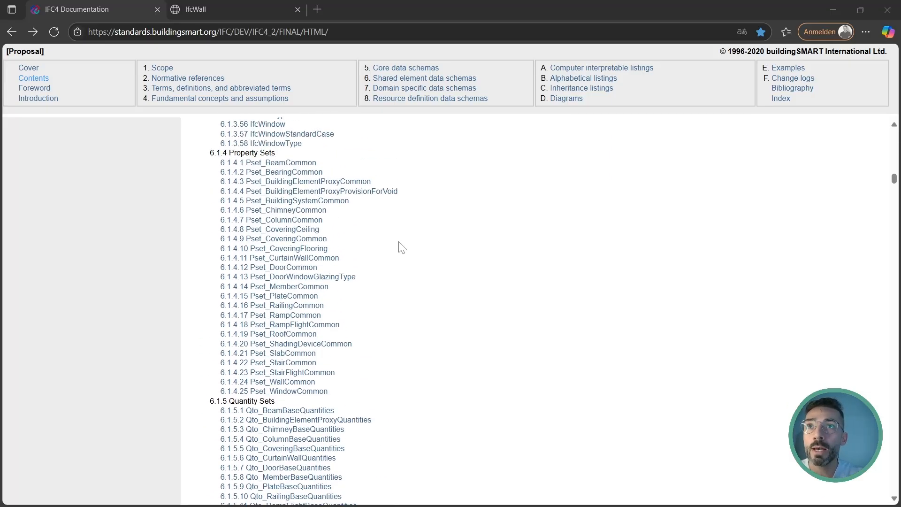
scroll(305, 300, "up", 4)
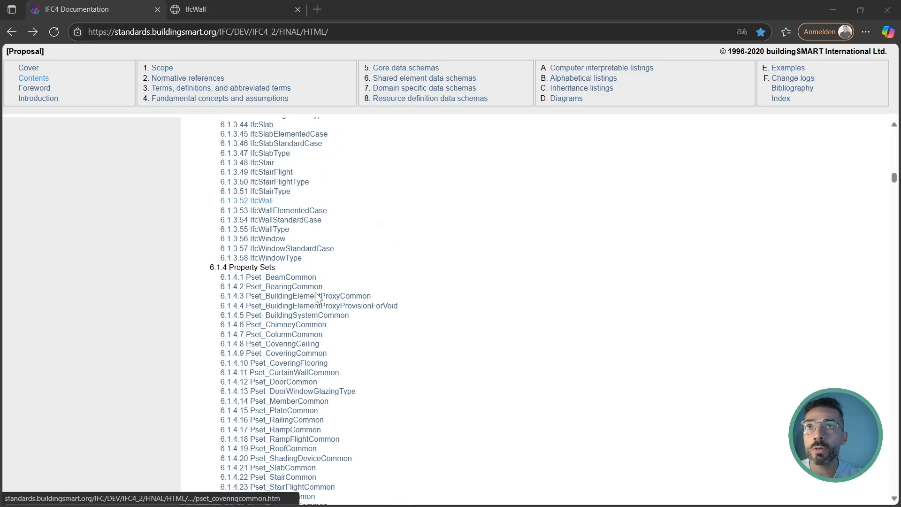
scroll(348, 297, "down", 2)
scroll(432, 275, "up", 7)
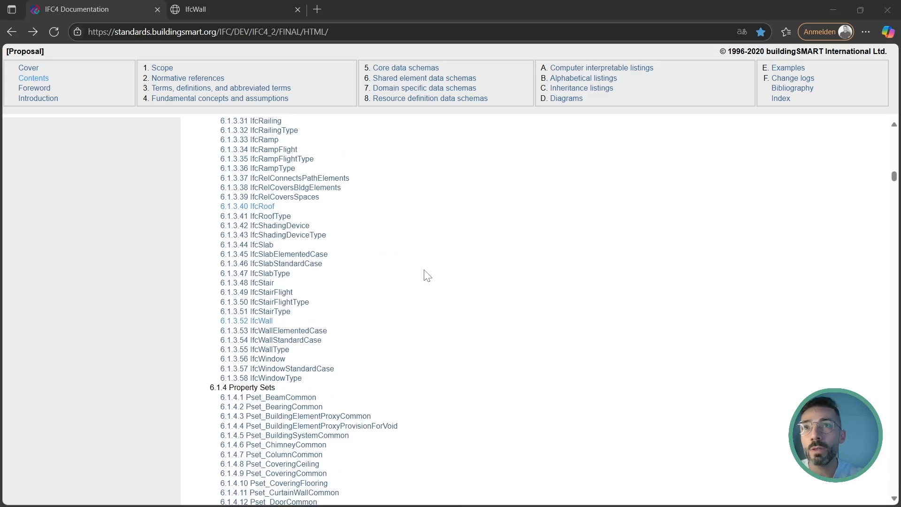
scroll(418, 279, "up", 12)
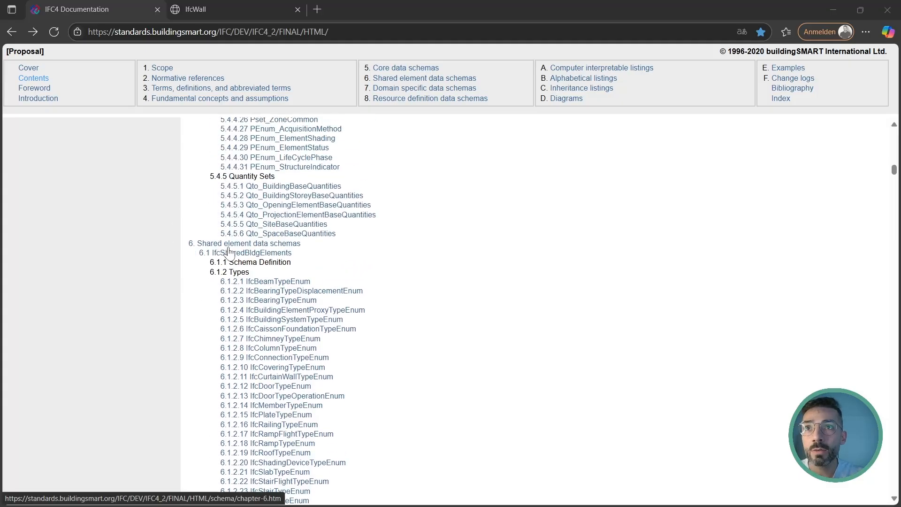
scroll(224, 261, "down", 5)
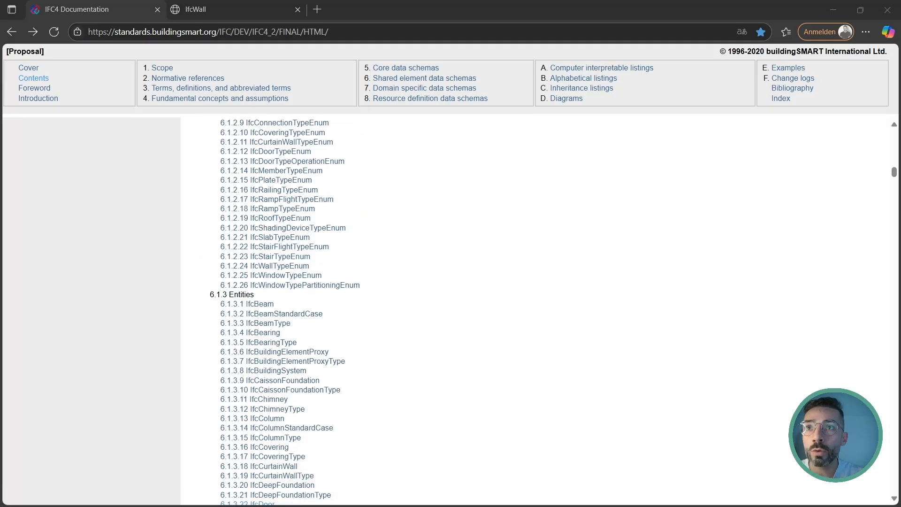
scroll(237, 281, "up", 5)
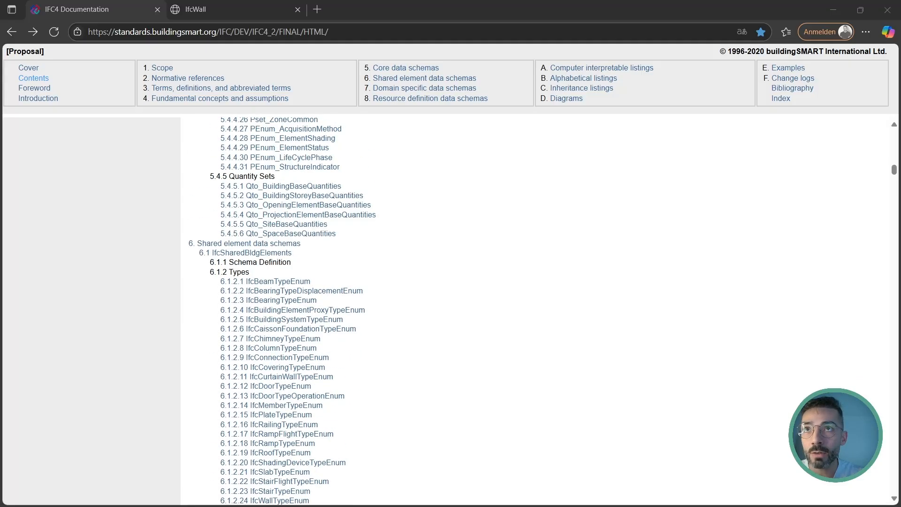
- Look through the 6.1.3 entities for IfcWall and bring up its documentation page
scroll(241, 262, "down", 8)
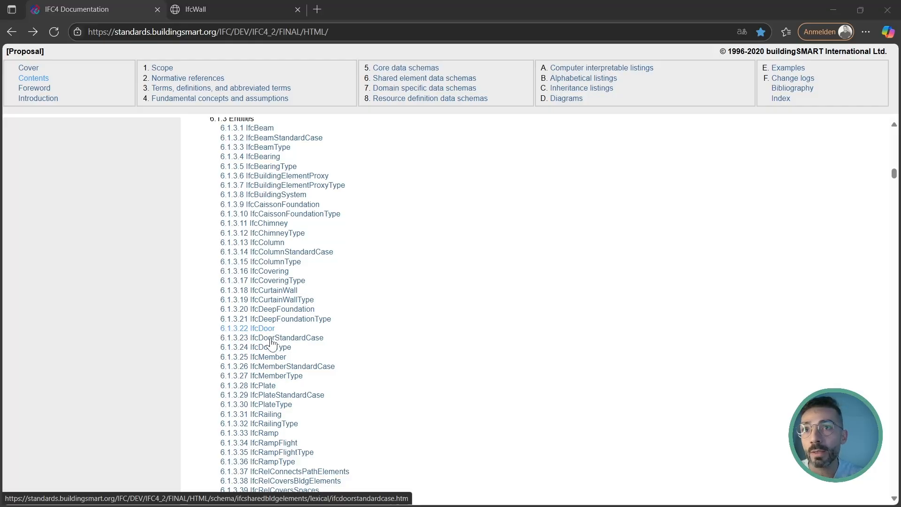
scroll(271, 334, "down", 1)
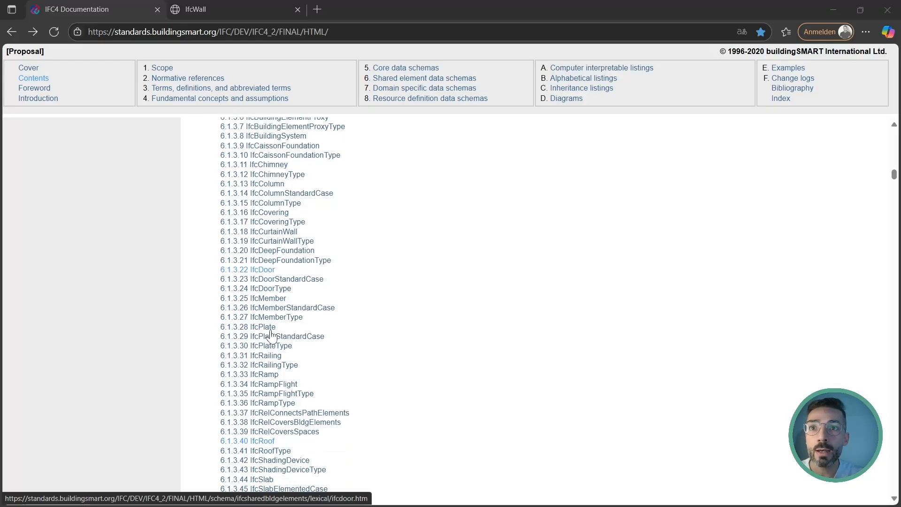
scroll(285, 362, "down", 2)
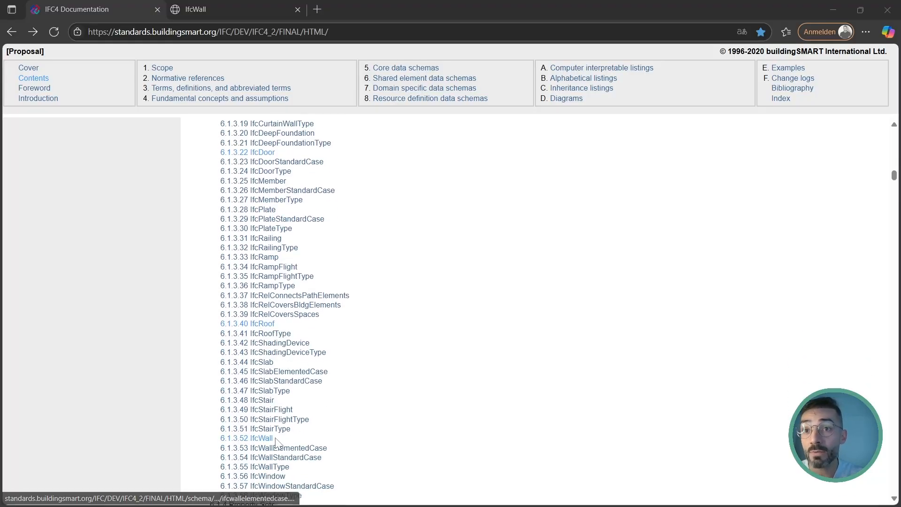
scroll(270, 442, "down", 1)
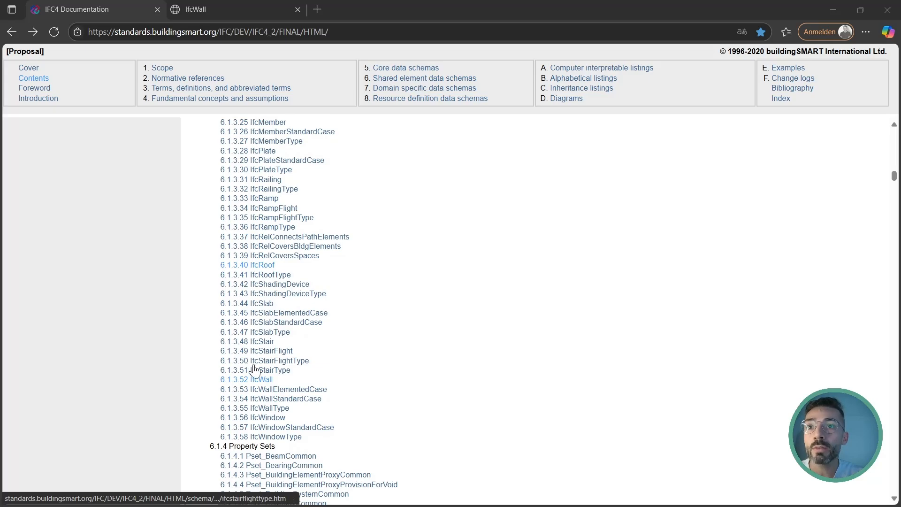
left_click(263, 380)
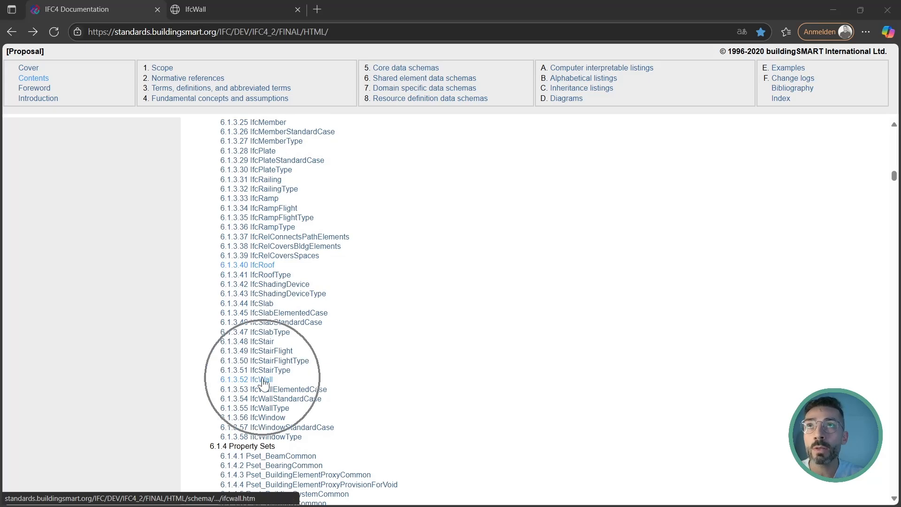
left_click(231, 13)
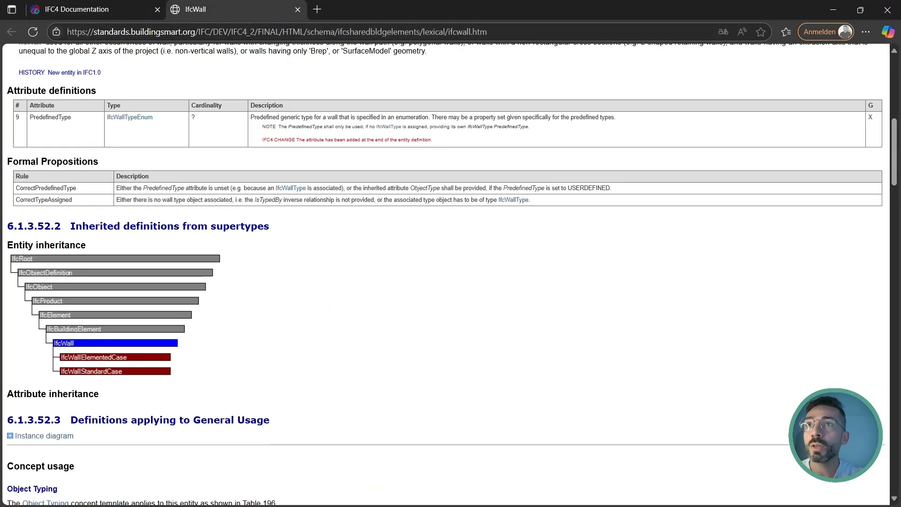
- View the IfcWall entity inheritance diagram enlarged and close the magnified image
scroll(121, 261, "down", 2)
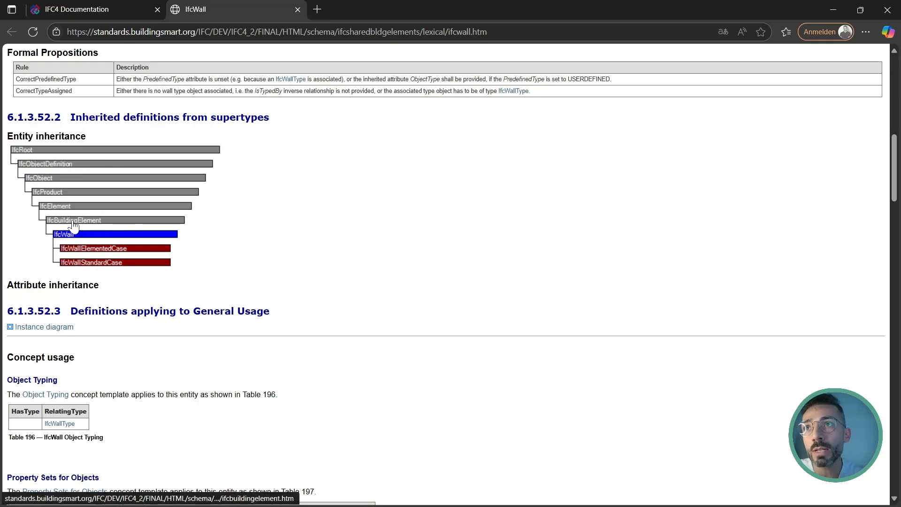
key("ctrl")
key("ctrl")
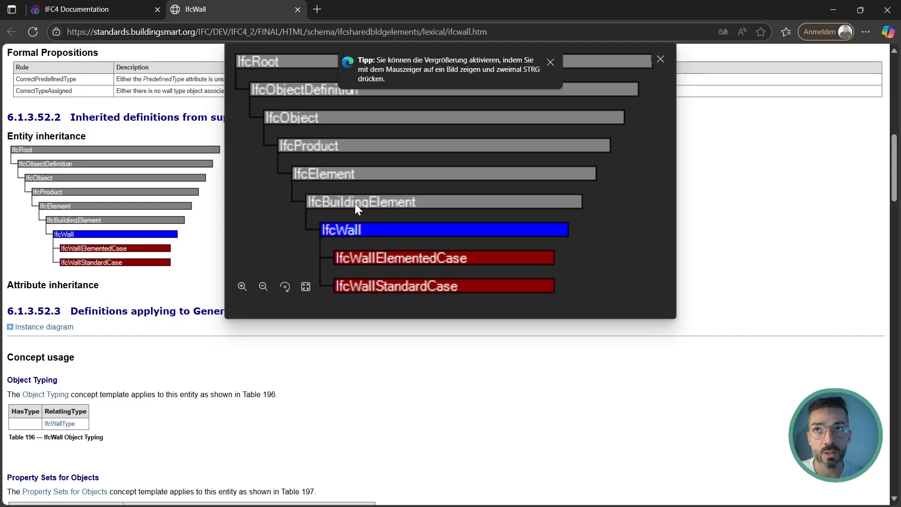
left_click(661, 60)
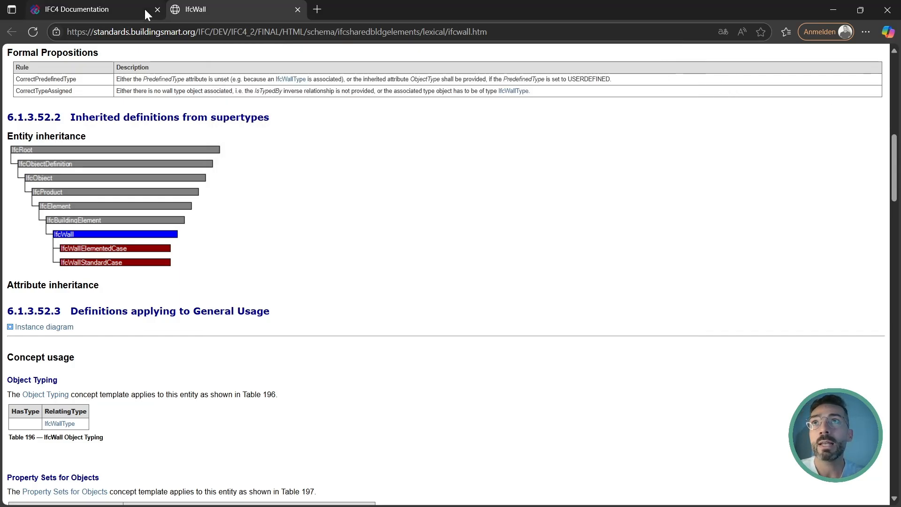
- Return to the contents list, open the IfcRoof page and examine its entity inheritance diagram
left_click(146, 14)
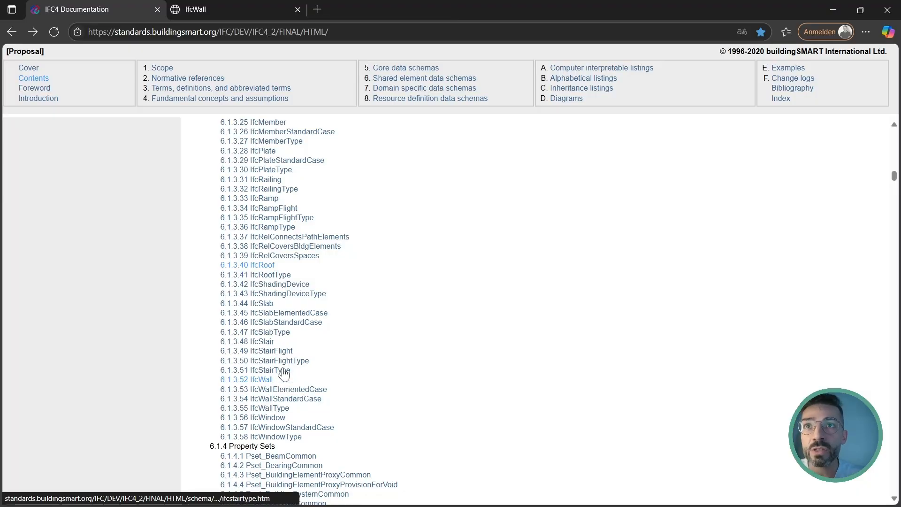
left_click(268, 266)
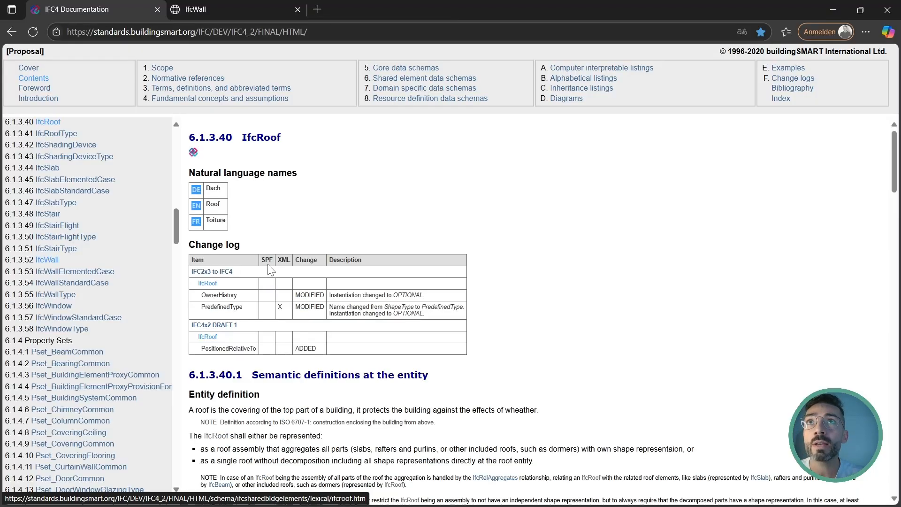
scroll(368, 262, "down", 9)
scroll(367, 262, "down", 5)
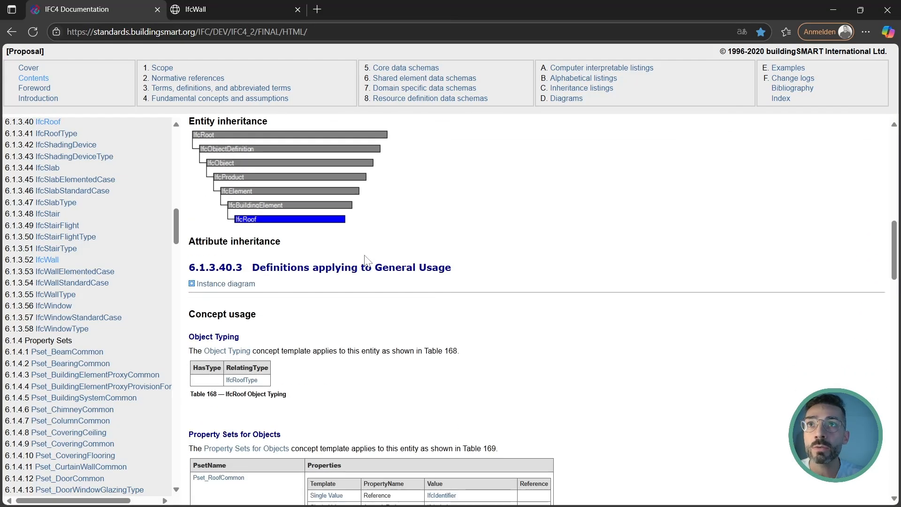
scroll(343, 272, "up", 1)
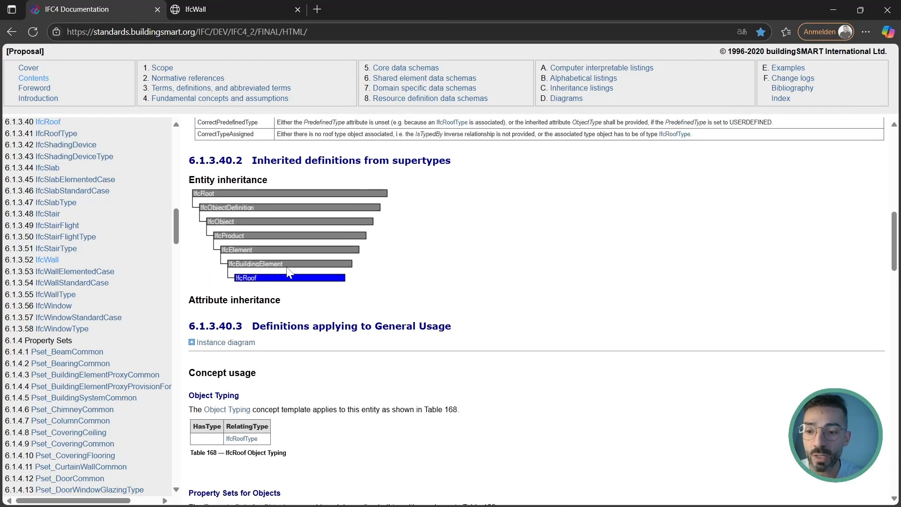
left_click(253, 284)
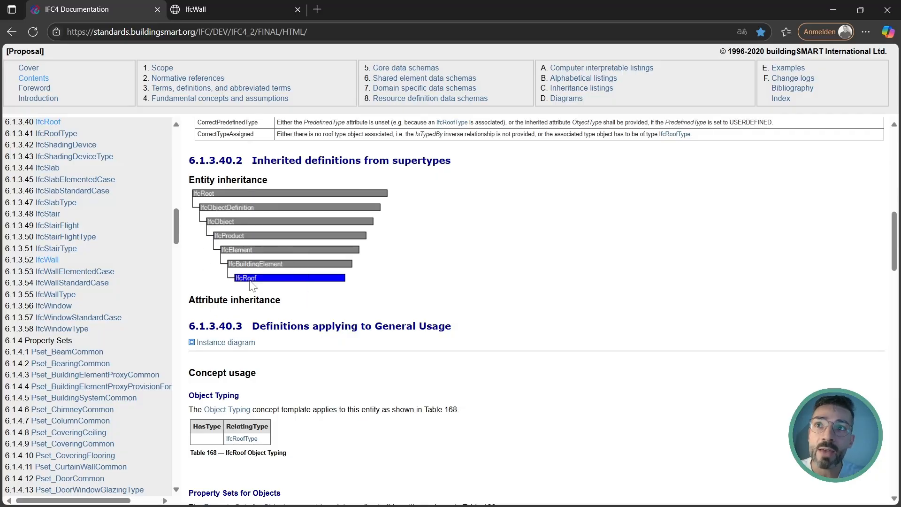
left_click(250, 280)
left_click(262, 268)
key("ctrl")
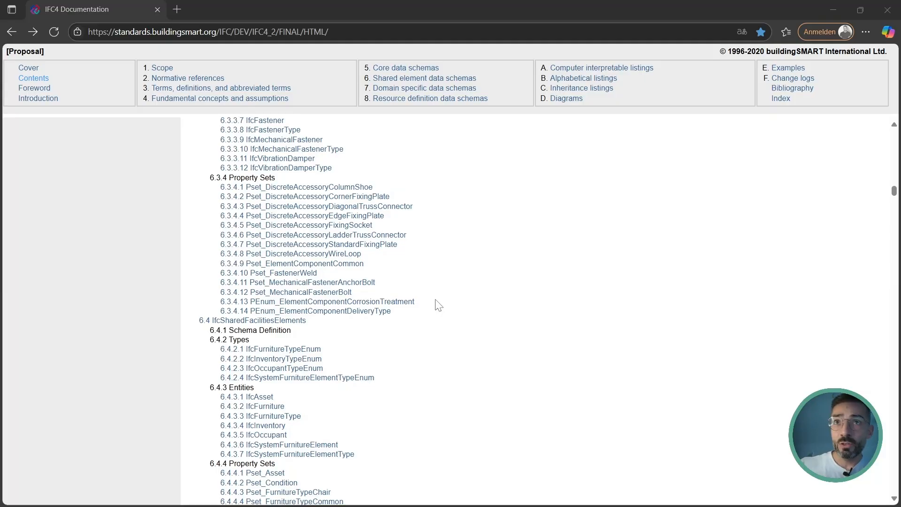
- Review the shared component, facilities and management element sections (6.3 to 6.5) in the contents list
scroll(436, 299, "up", 4)
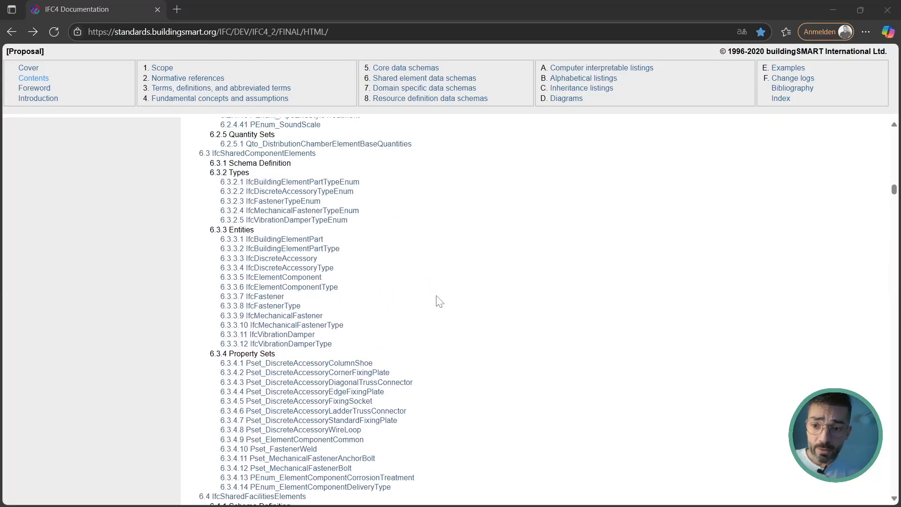
scroll(390, 253, "down", 8)
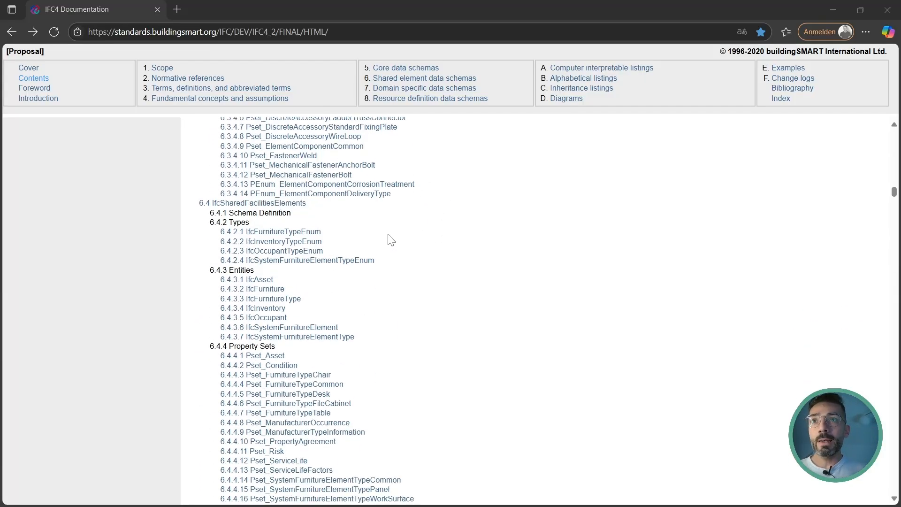
scroll(382, 302, "down", 1)
scroll(387, 272, "down", 5)
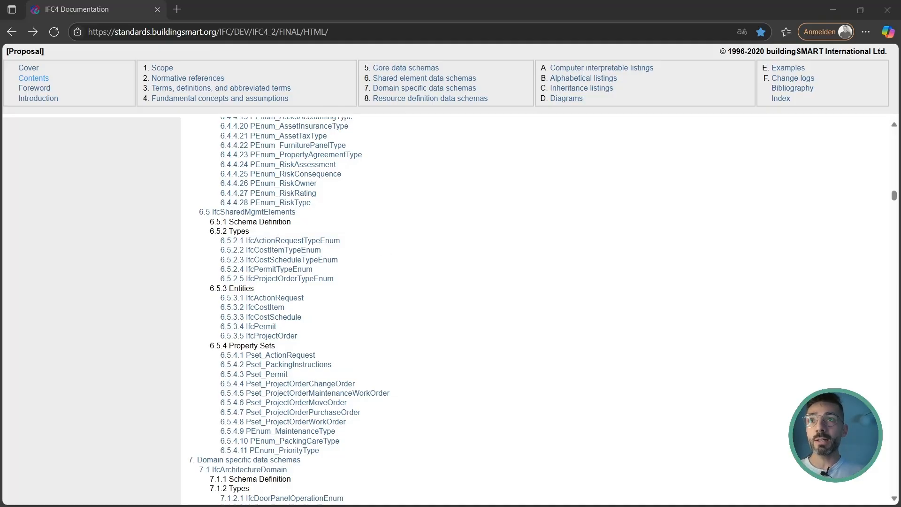
left_click(204, 214)
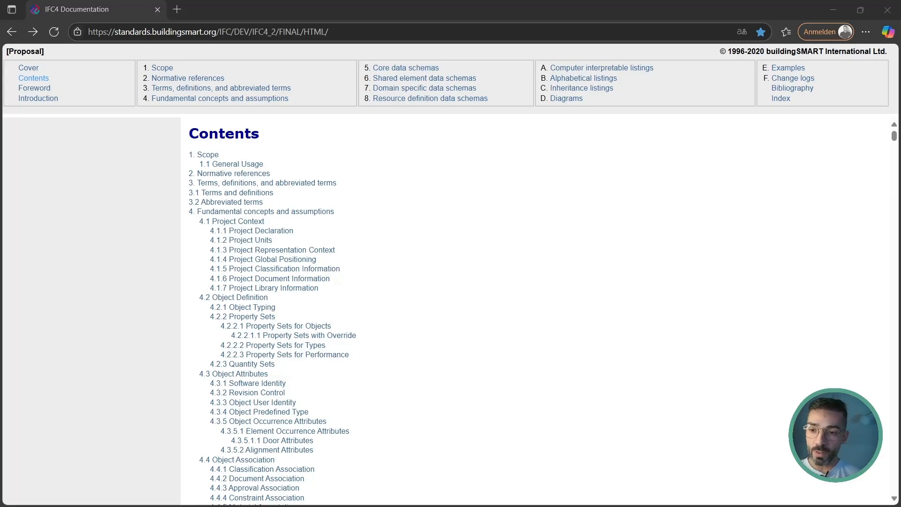
- Switch to Revit, collapse the floor plans group in the project browser and open the {3D} view
key("alt+Tab")
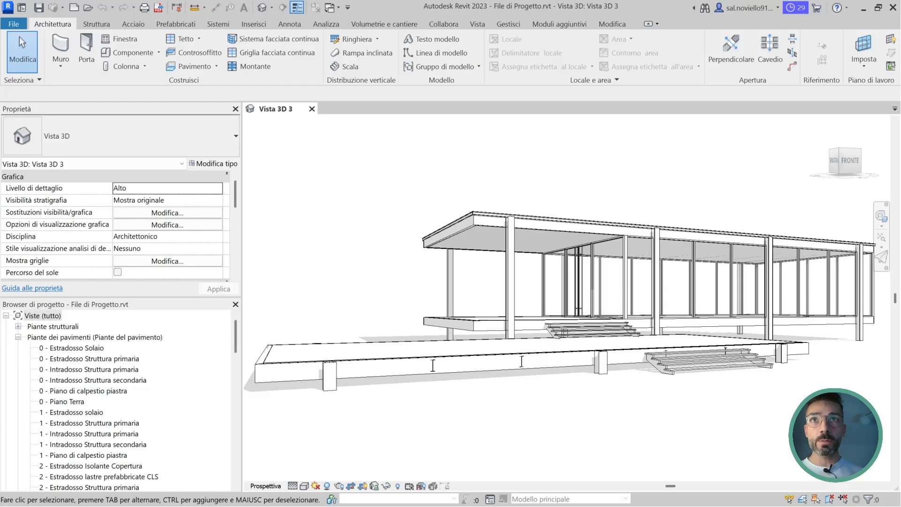
left_click(18, 337)
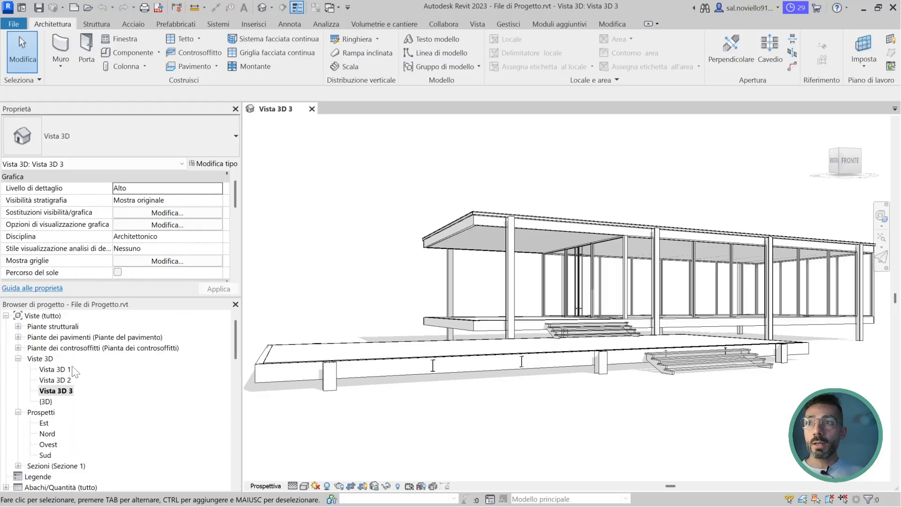
left_click(44, 359)
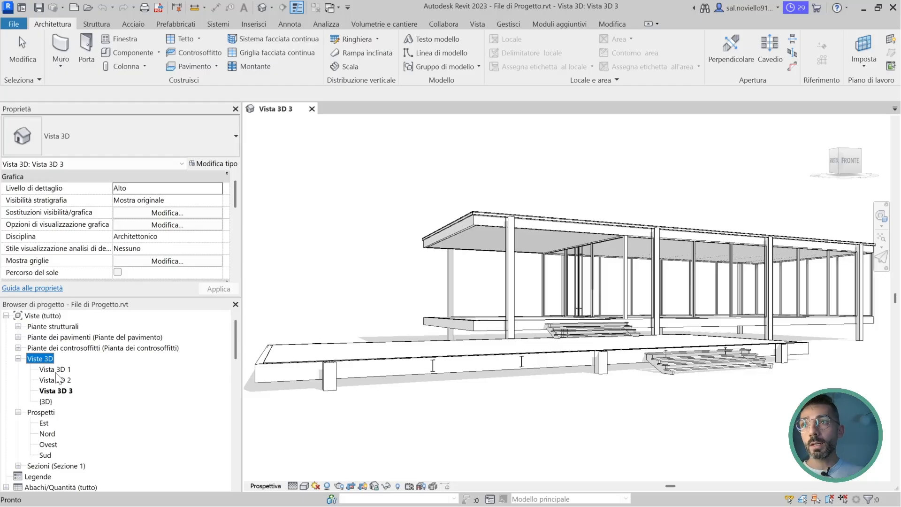
double_click(46, 402)
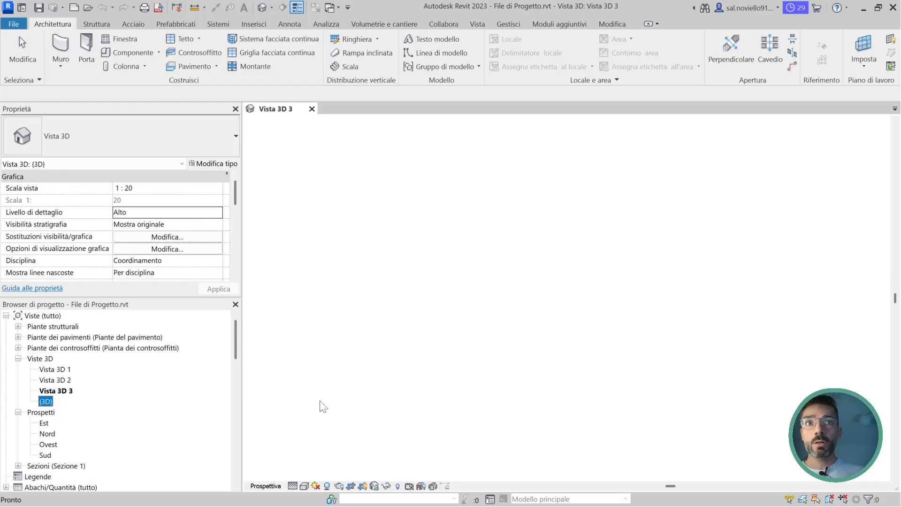
middle_click_drag(540, 310, 591, 324, "shift")
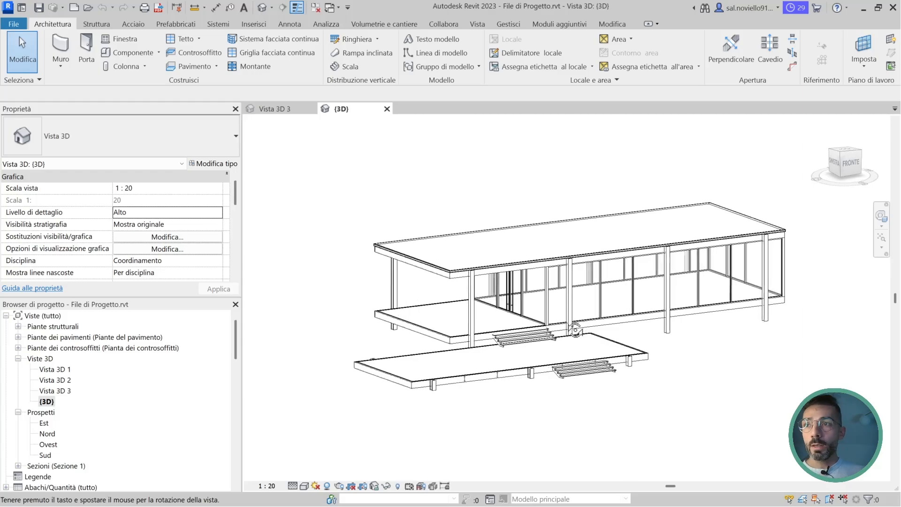
- Duplicate the {3D} view without detailing
right_click(50, 404)
mouse_move(106, 216)
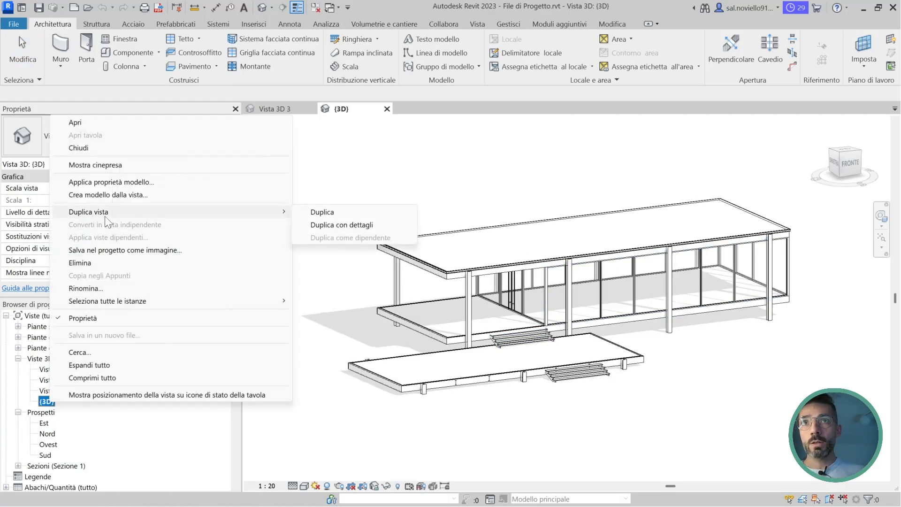
left_click(363, 212)
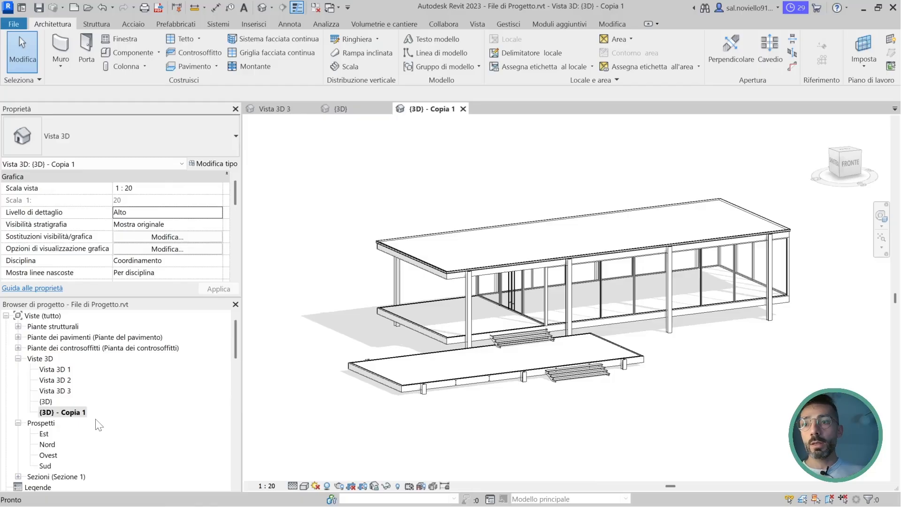
- Rename the duplicated 3D view as Export to IFC
right_click(76, 411)
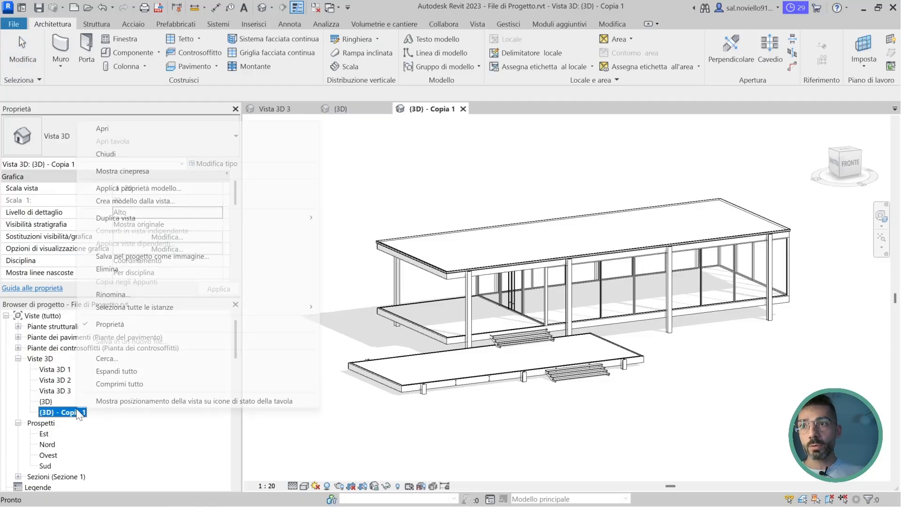
left_click(118, 296)
type("Export")
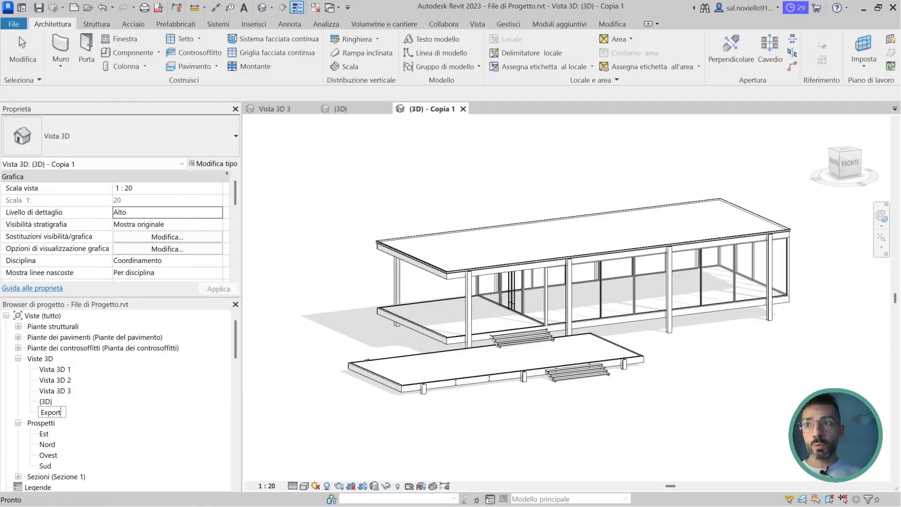
type(" to IFC")
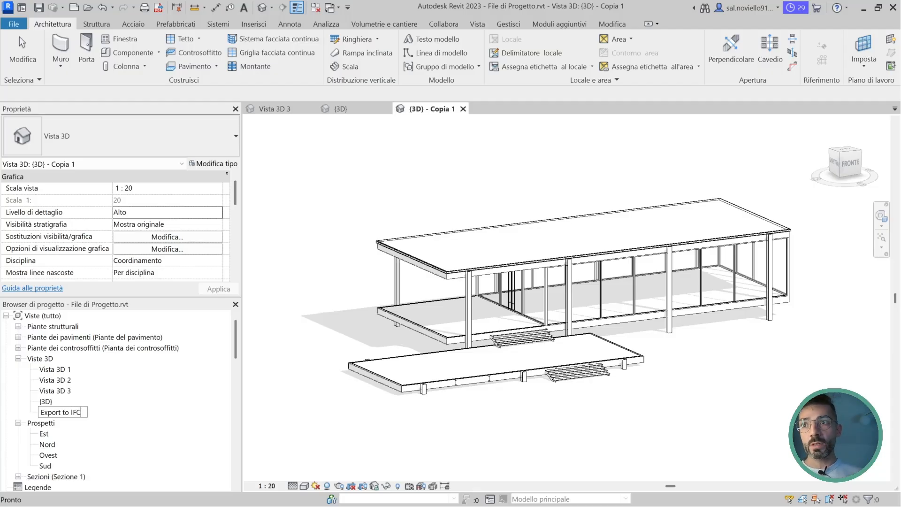
key("Return")
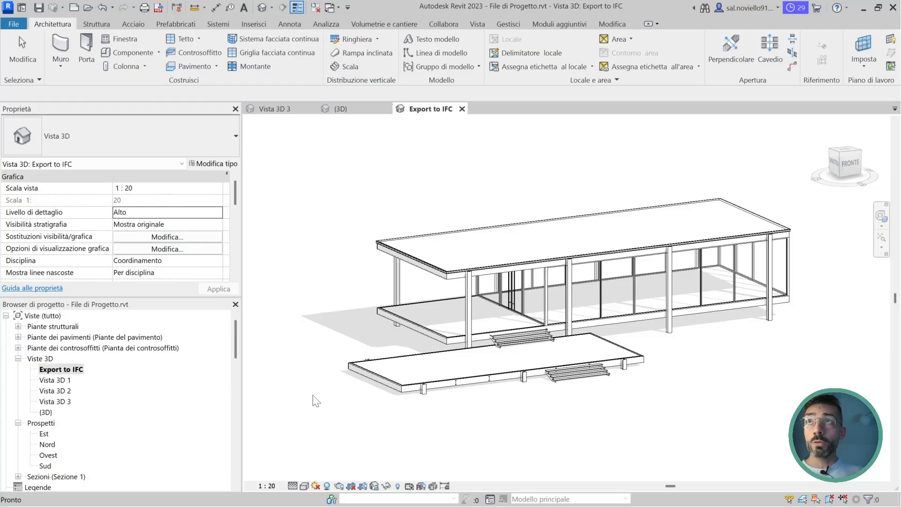
- Open the IFC export options and examine the table mapping Revit categories to IFC classes
left_click(19, 27)
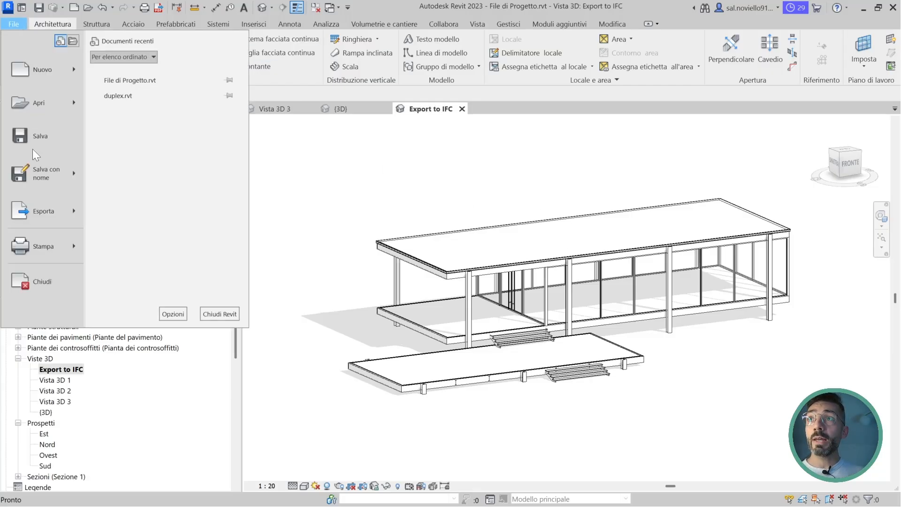
left_click(57, 210)
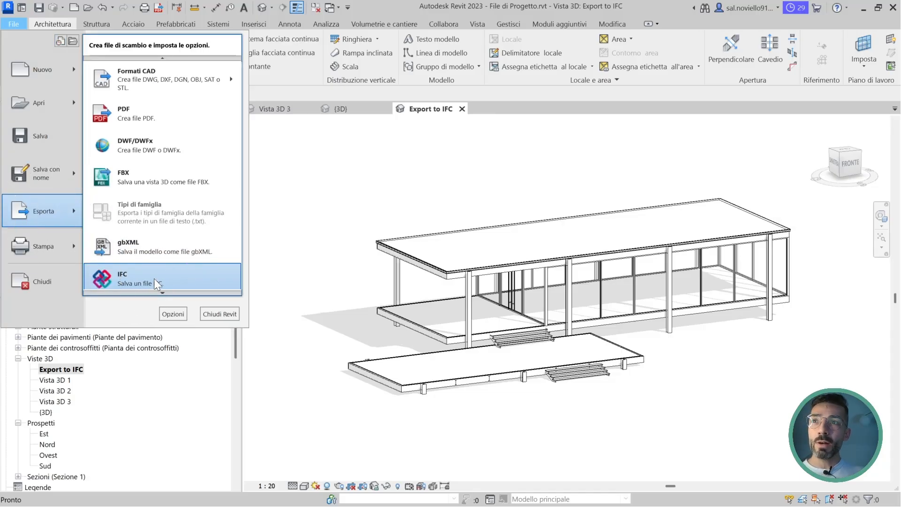
mouse_move(161, 292)
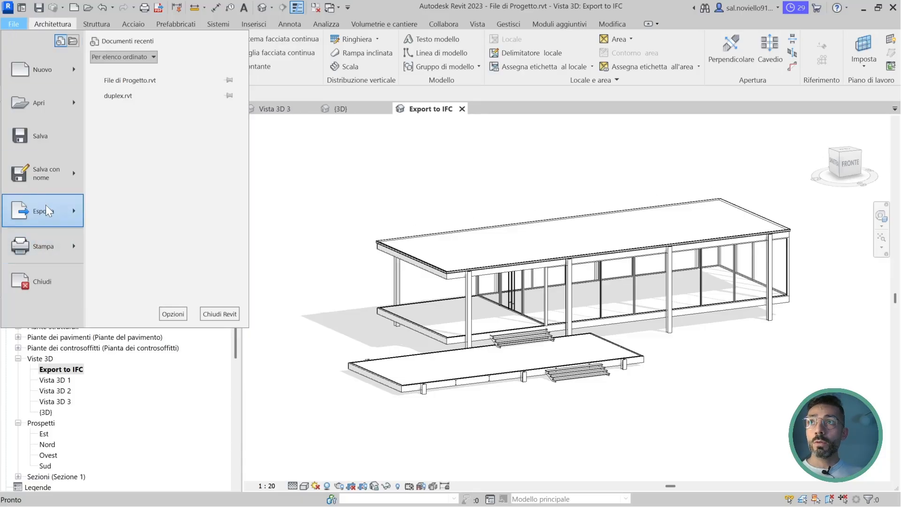
mouse_move(46, 204)
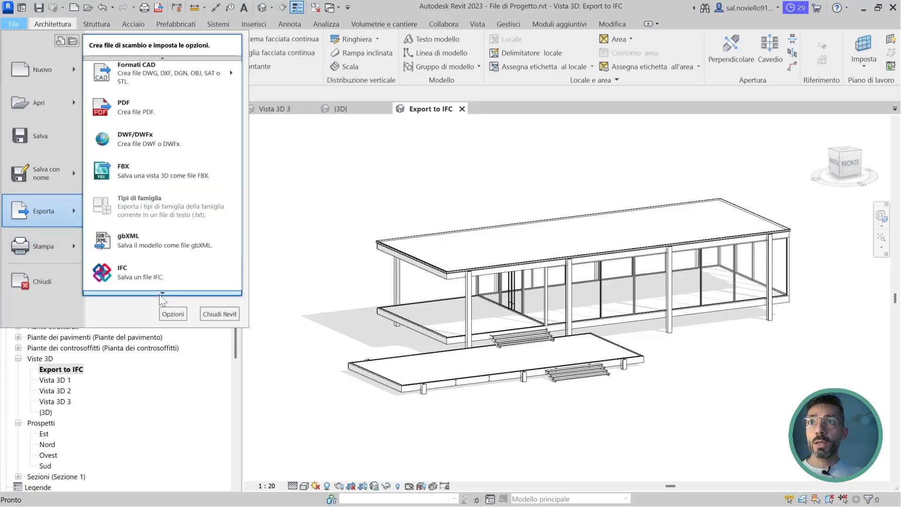
mouse_move(159, 294)
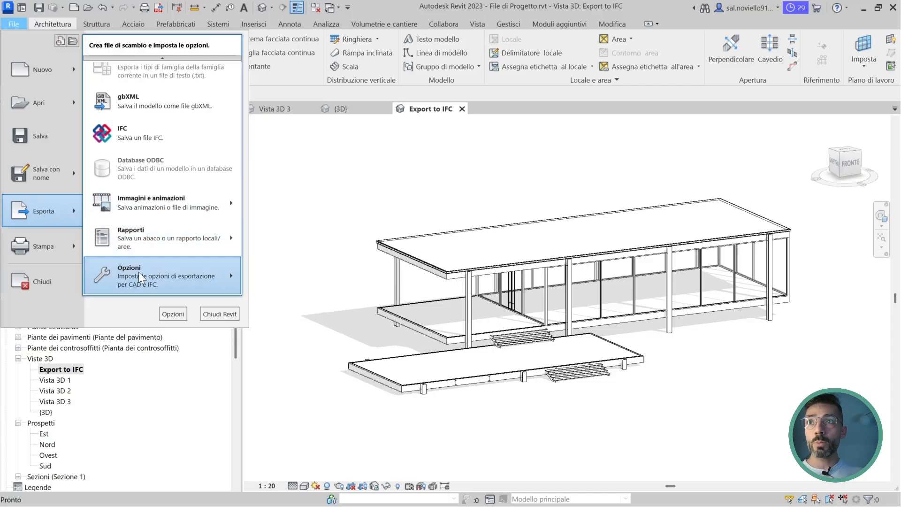
mouse_move(162, 275)
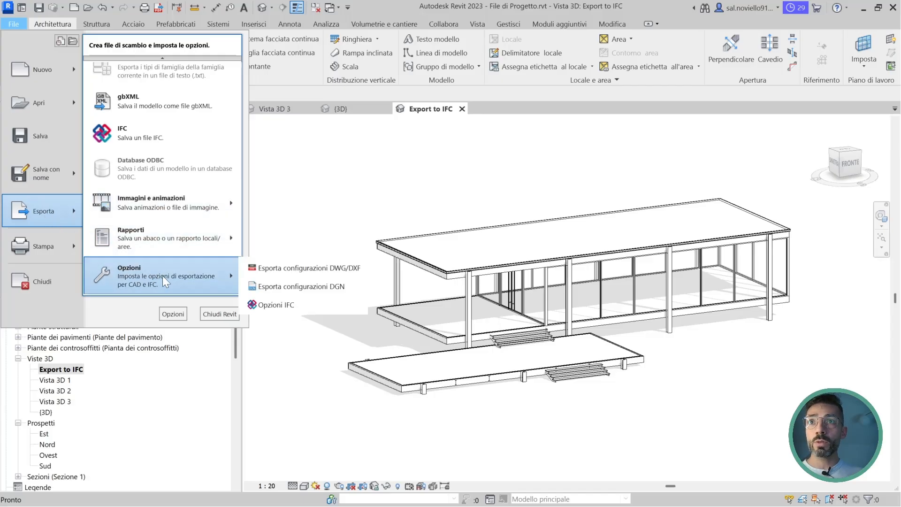
left_click(301, 308)
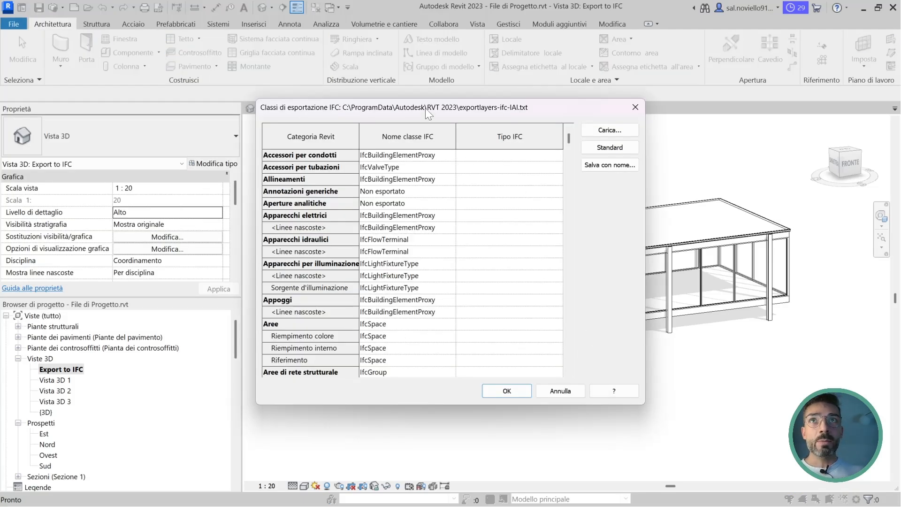
left_click_drag(425, 108, 380, 86)
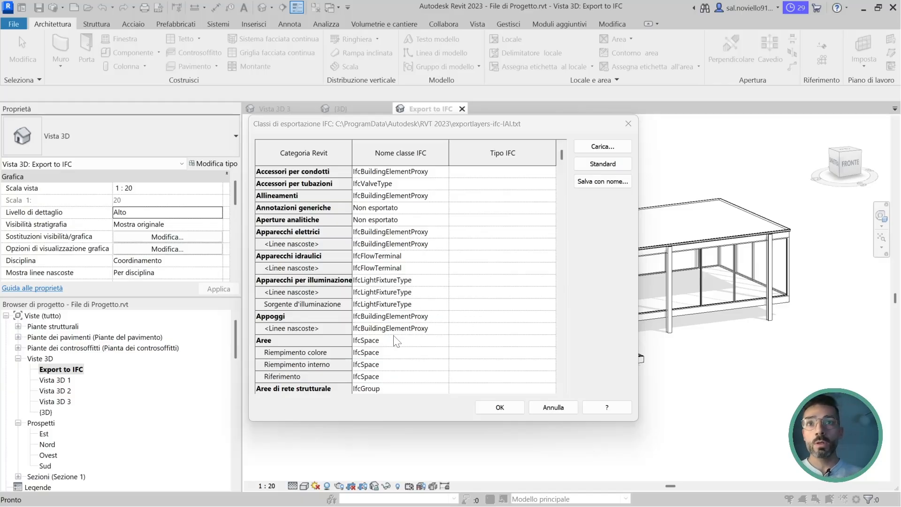
- Try assigning the IFC type IfcWindow to the Appoggi category, and restore the standard class mapping before closing the table
left_click(308, 320)
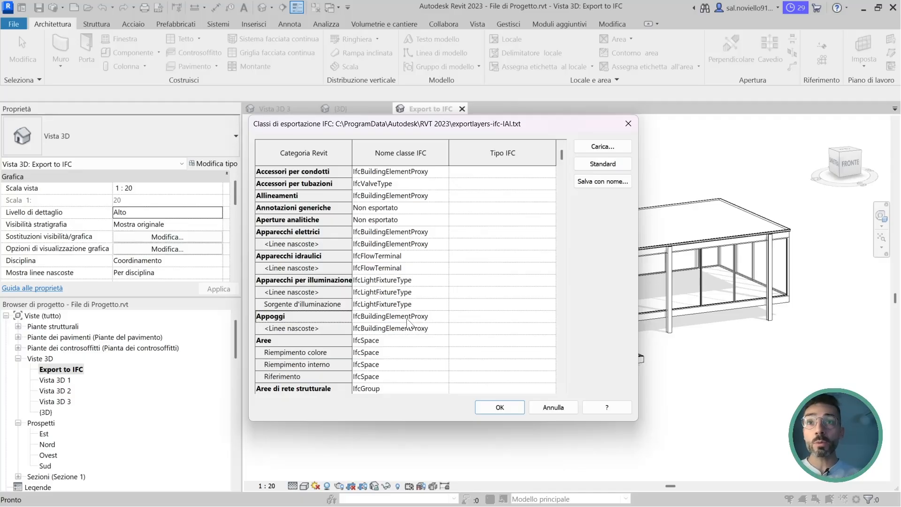
left_click(464, 319)
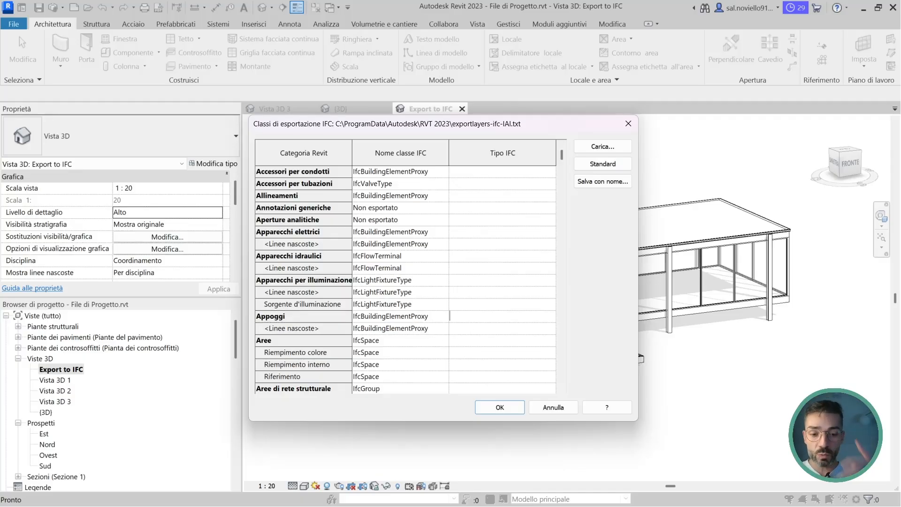
type("Ifc")
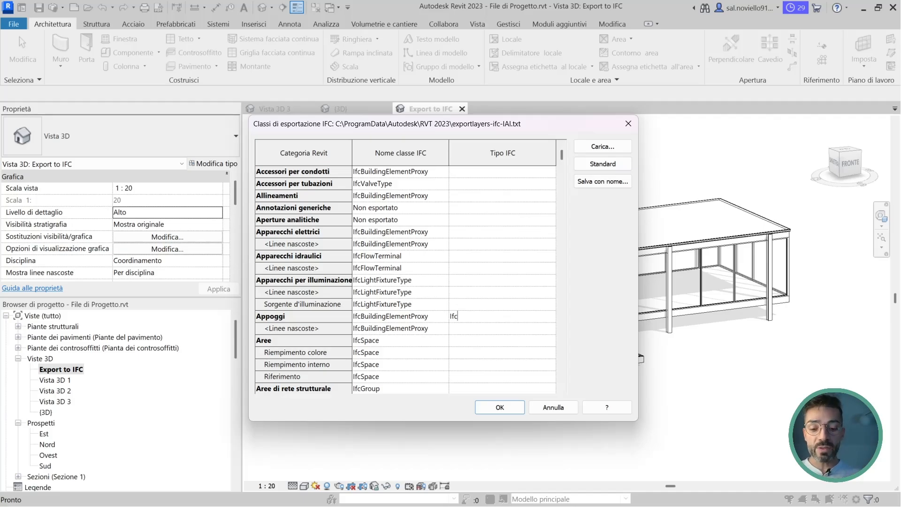
type("Window")
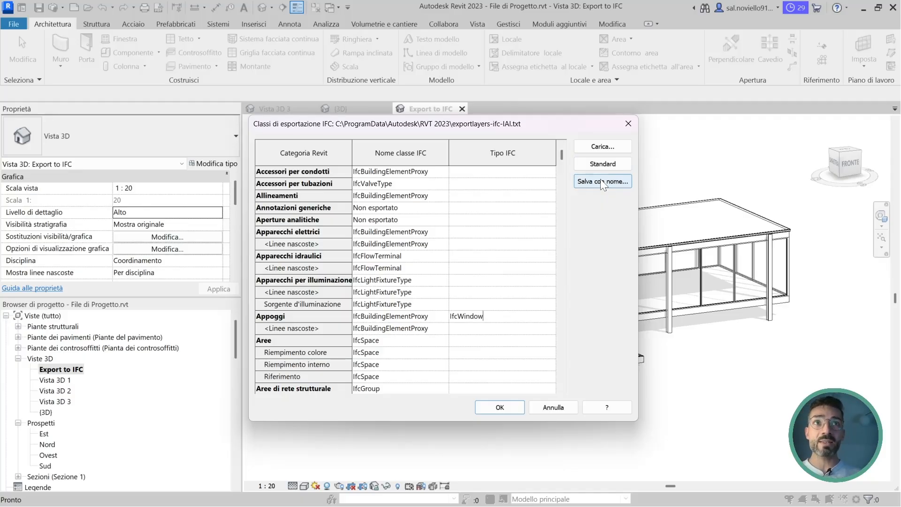
left_click(601, 182)
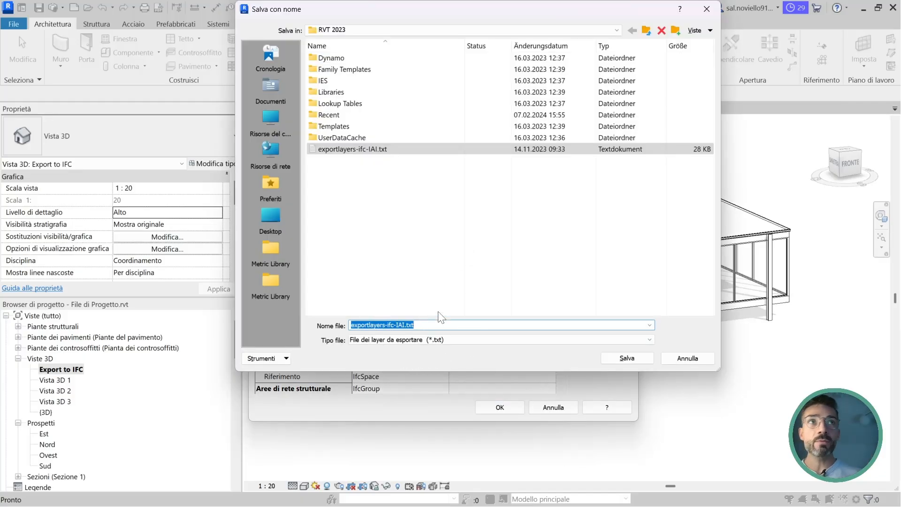
left_click(706, 9)
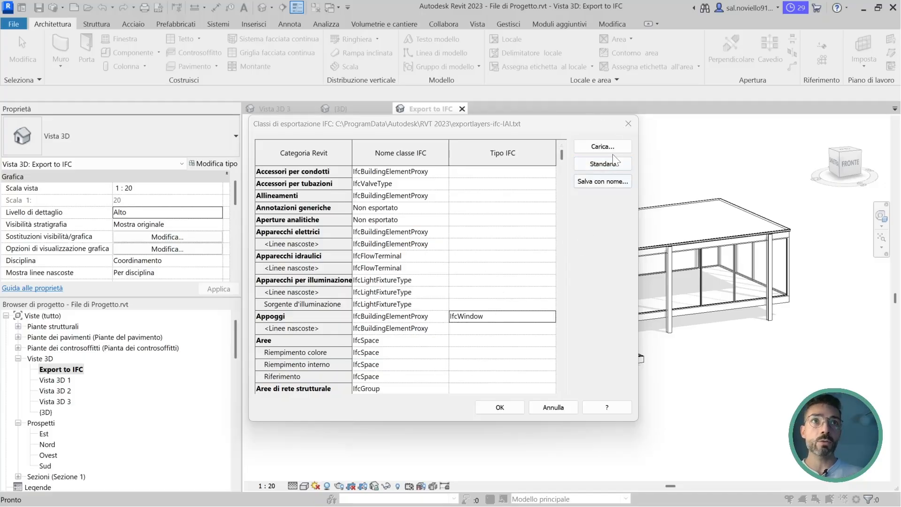
left_click(596, 166)
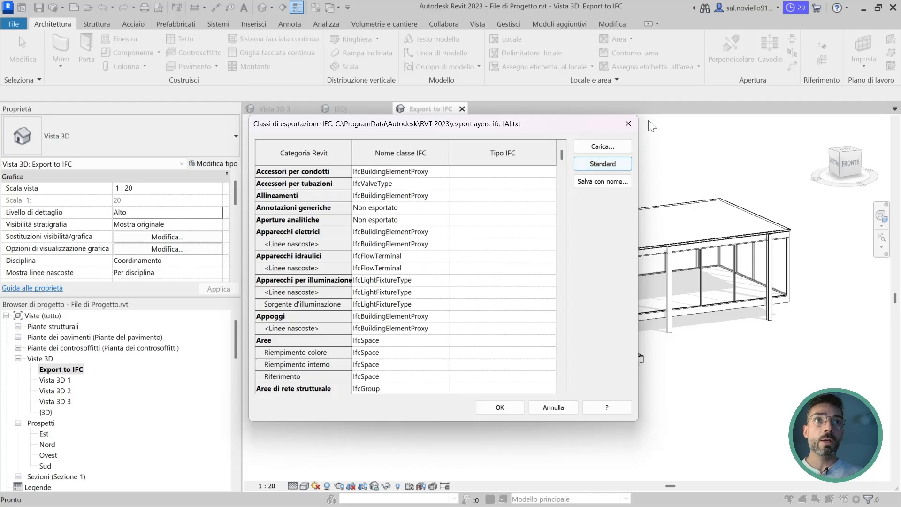
left_click(628, 123)
- Start an IFC export of the project with the IFC 2x3 Coordination View 2.0 configuration
left_click(14, 24)
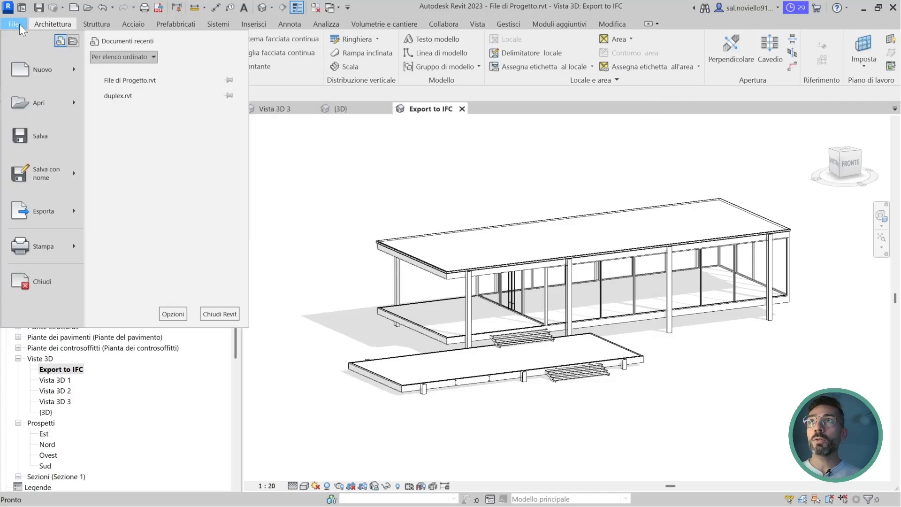
mouse_move(39, 210)
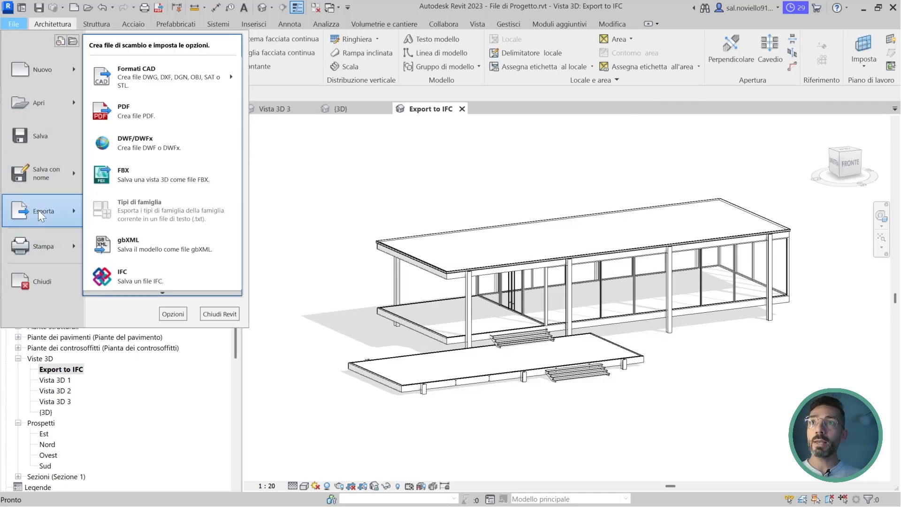
left_click(162, 273)
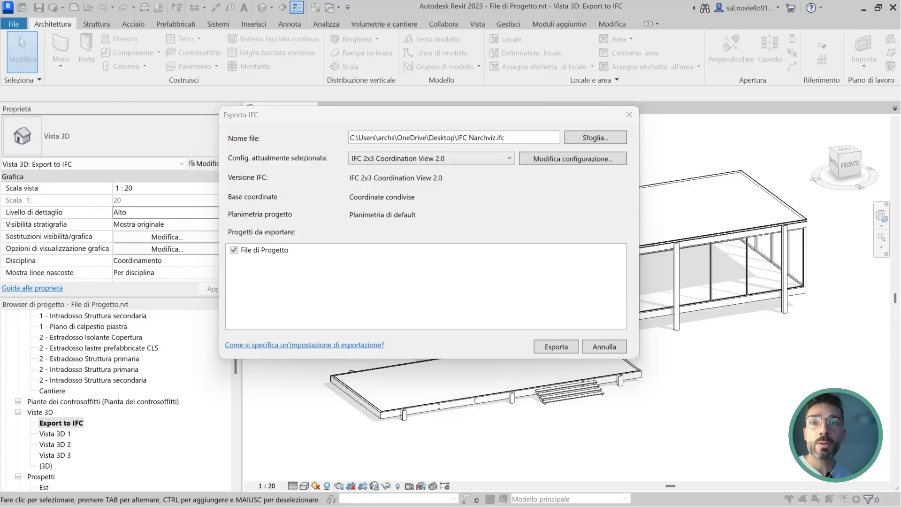
left_click(467, 158)
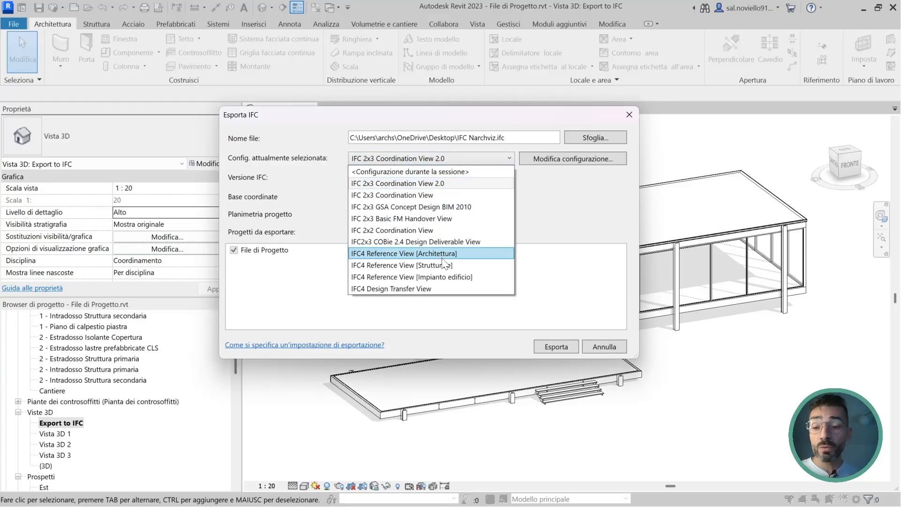
left_click(413, 184)
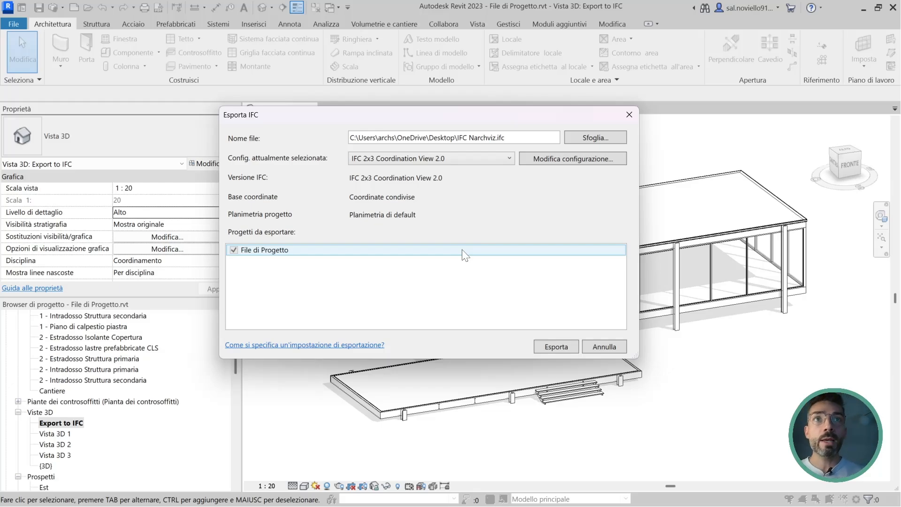
- Set the export destination to the Desktop folder, with the file name IFC Narchviz.ifc
left_click(596, 139)
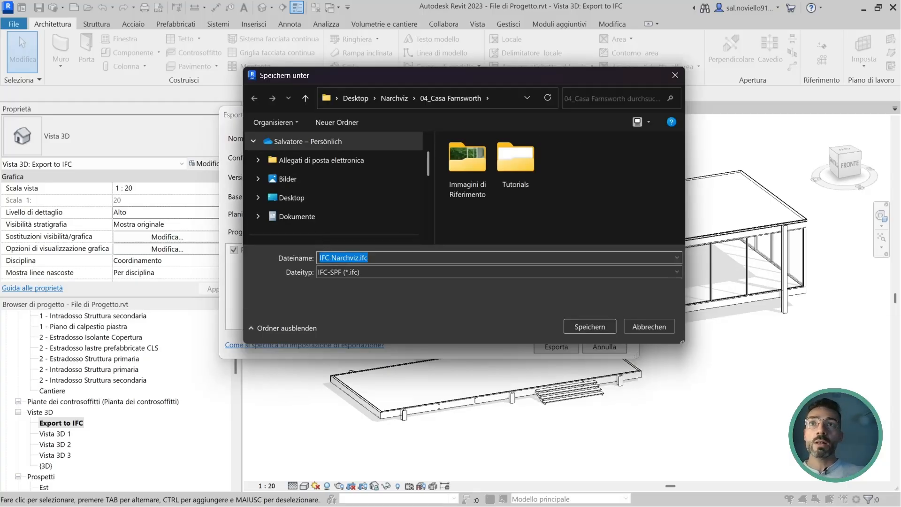
left_click(284, 199)
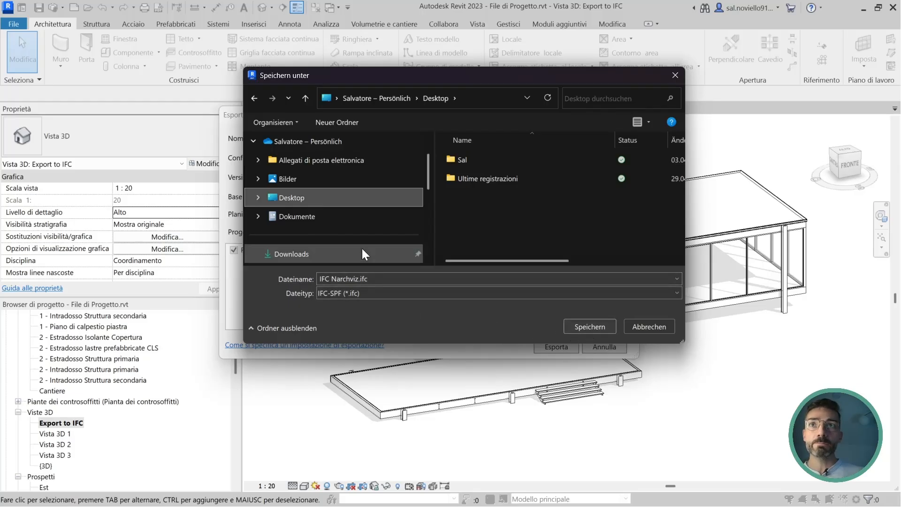
scroll(338, 235, "down", 1)
left_click(308, 217)
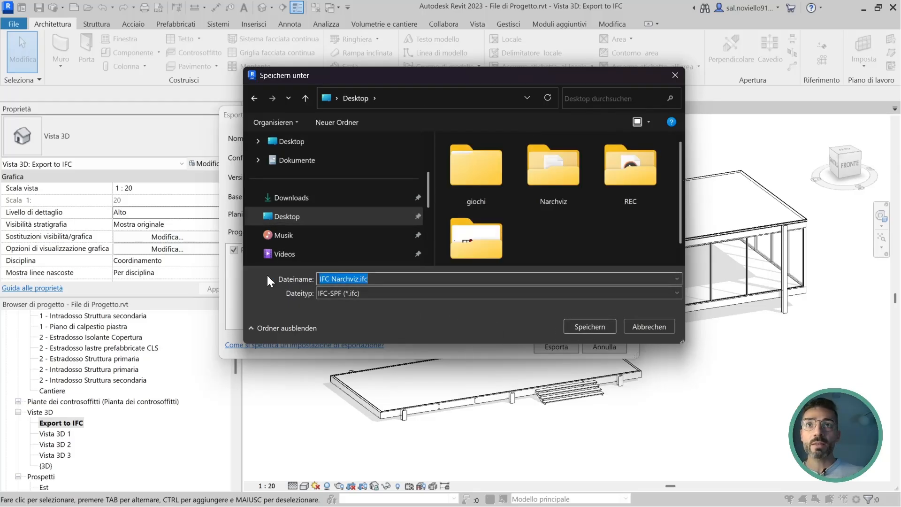
left_click(593, 324)
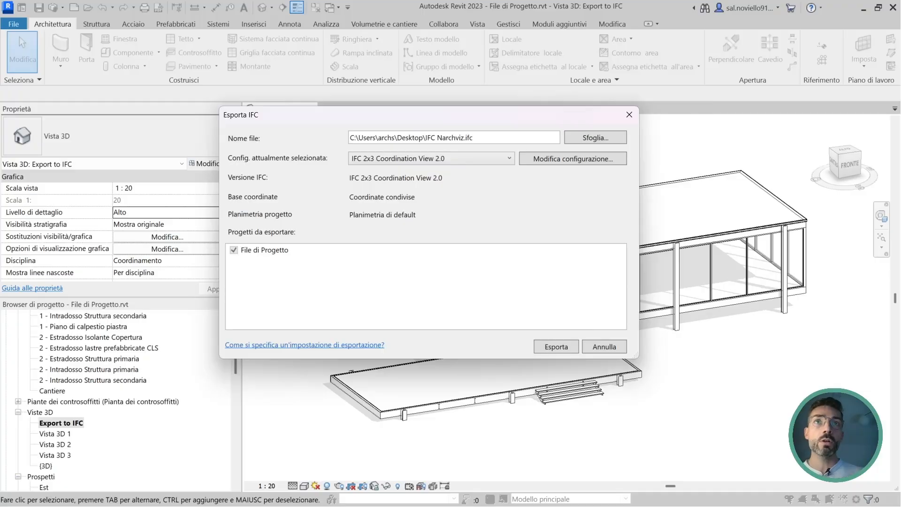
- Duplicate the IFC 2x3 Coordination View 2.0 export configuration as IFC 2x3 Coordination View 2.0_Narchviz
left_click(574, 160)
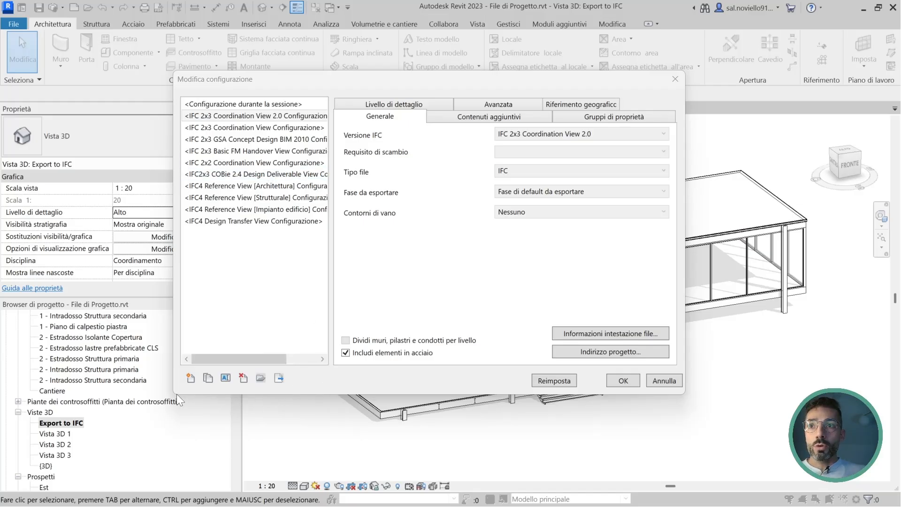
left_click(265, 119)
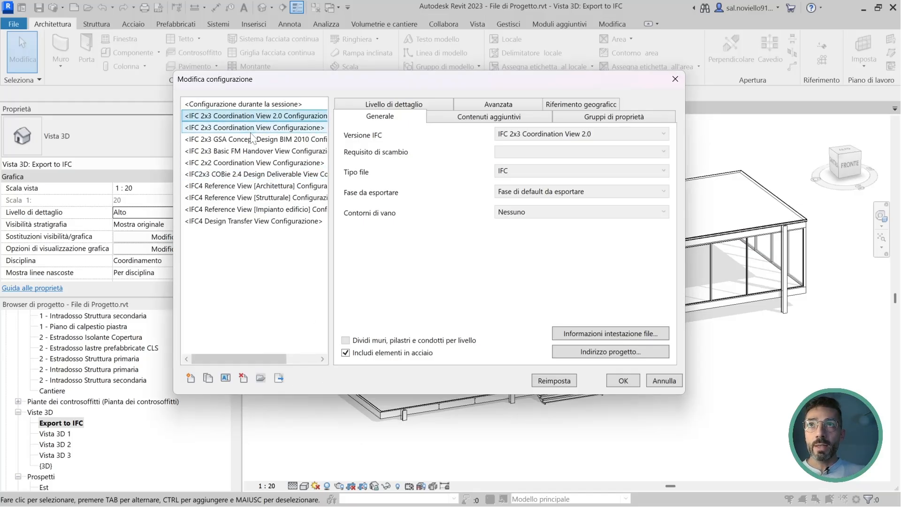
left_click(208, 378)
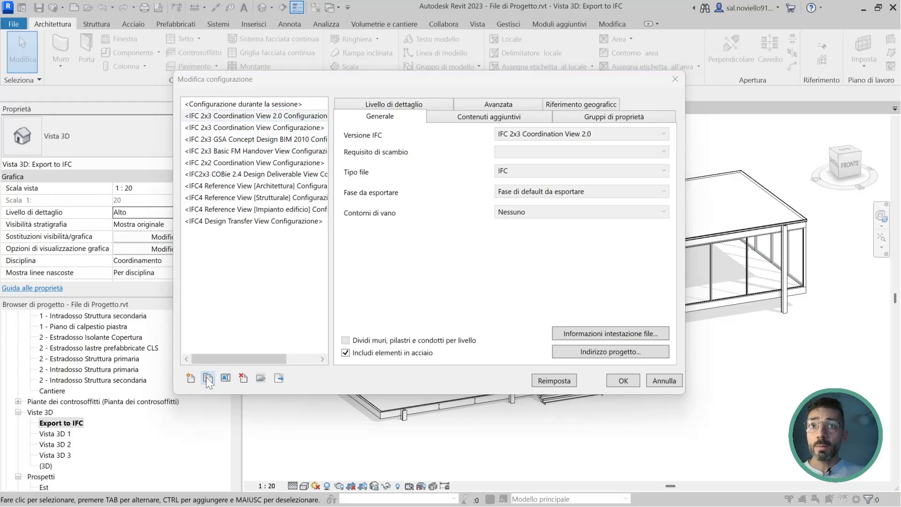
left_click_drag(435, 235, 439, 235)
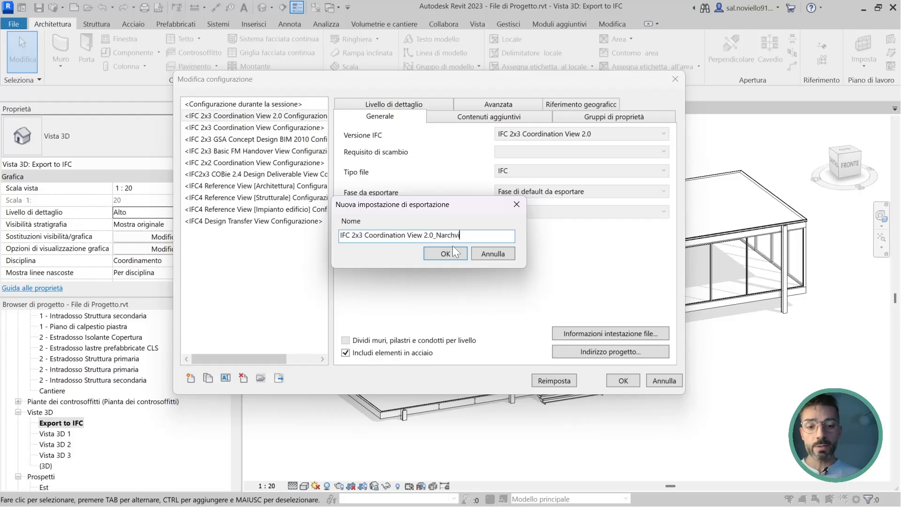
left_click(446, 250)
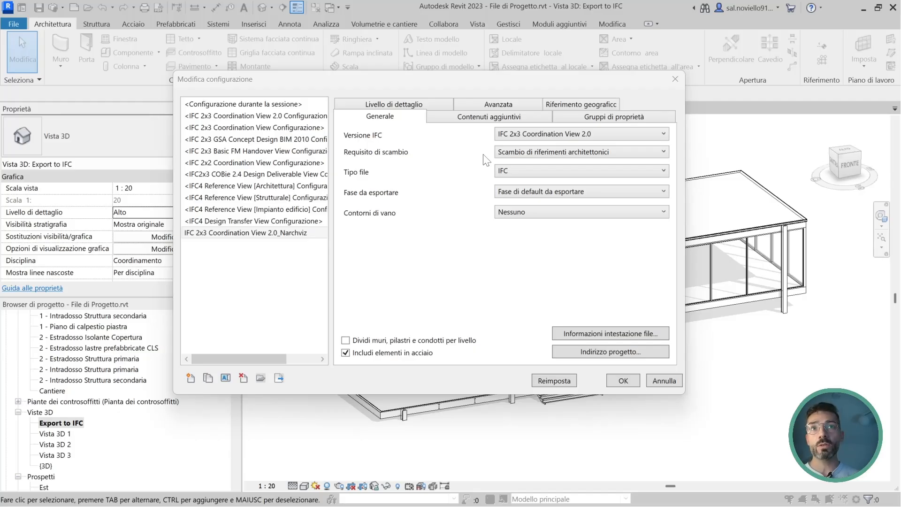
- Keep Scambio di riferimenti architettonici as the exchange requirement and enable splitting walls, columns and ducts by level
left_click(497, 155)
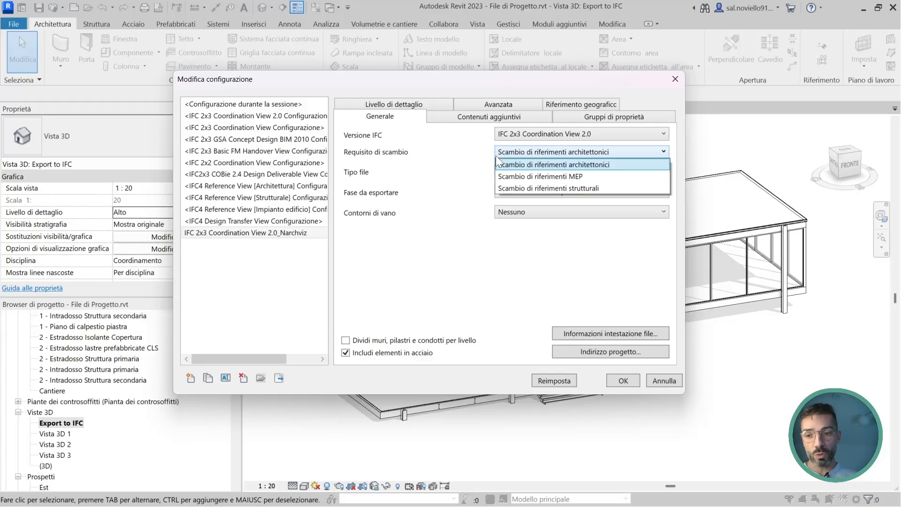
left_click(496, 156)
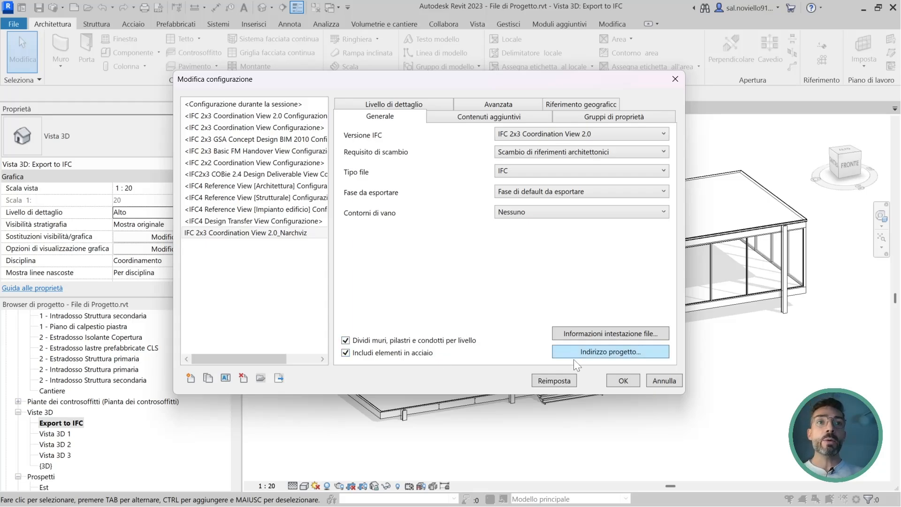
- Review the file header information and project address fields of the IFC export configuration, leaving them blank
left_click(621, 334)
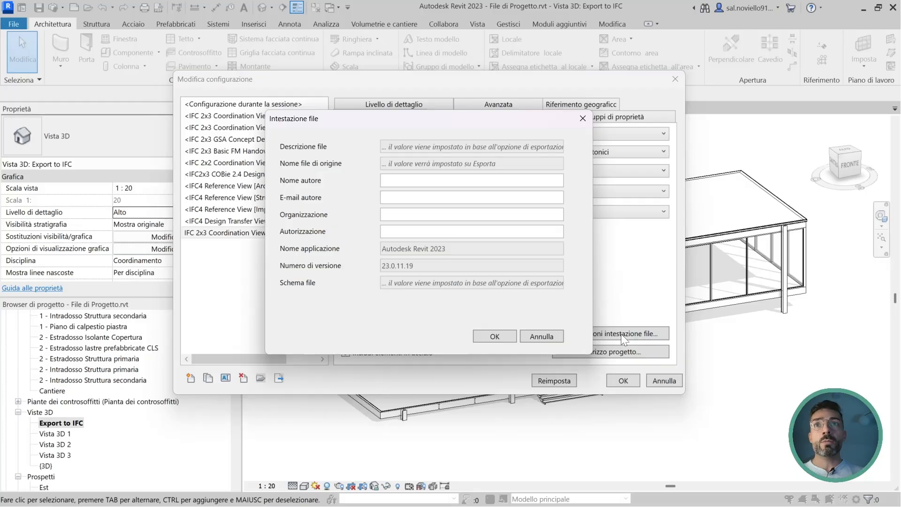
left_click_drag(426, 121, 460, 100)
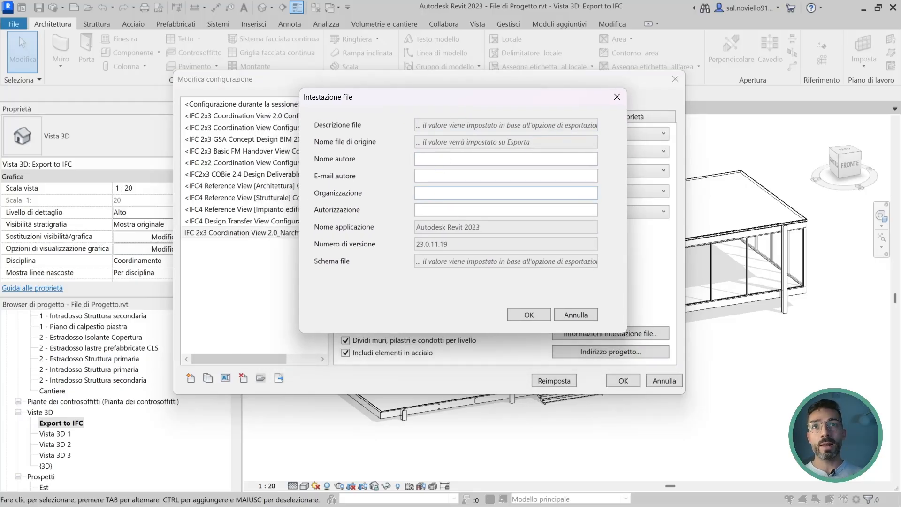
left_click_drag(476, 96, 471, 103)
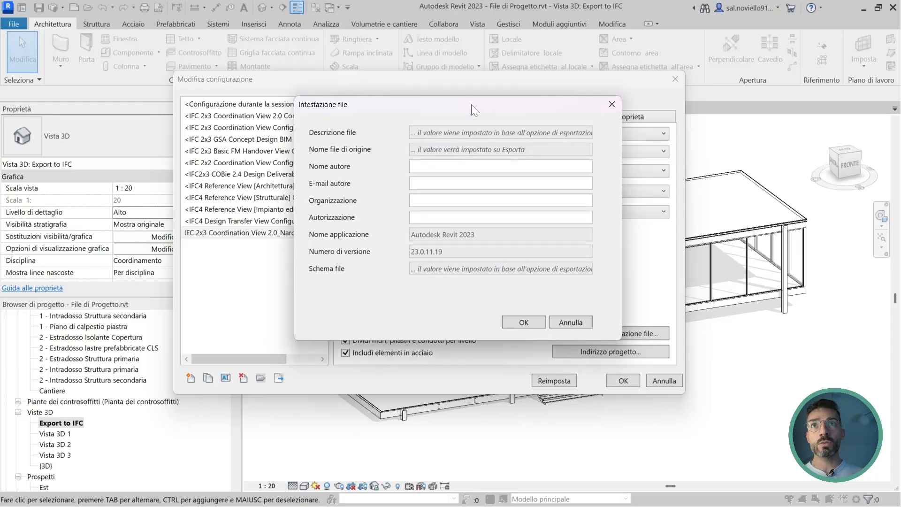
left_click(611, 107)
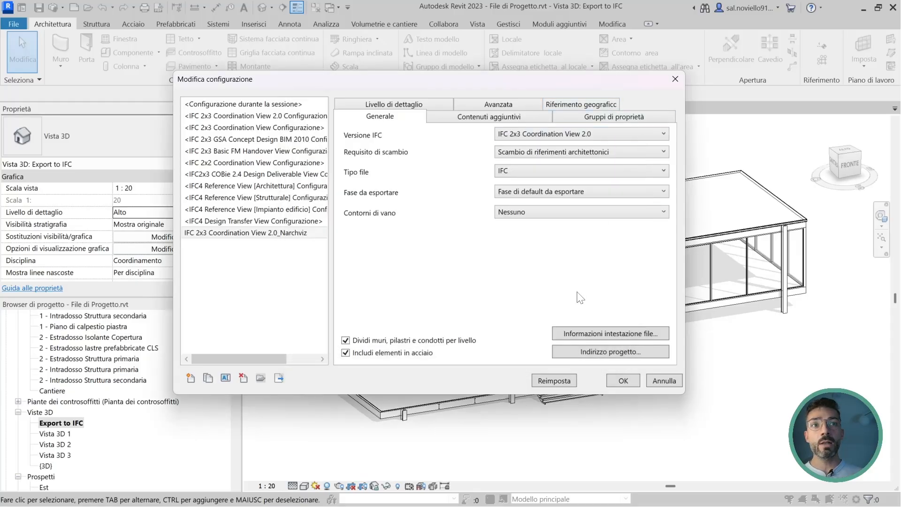
left_click(608, 353)
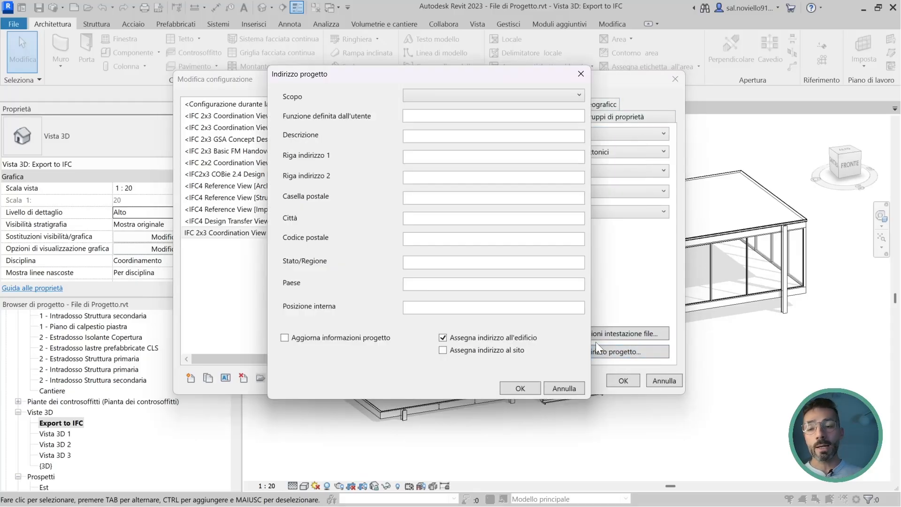
left_click(576, 80)
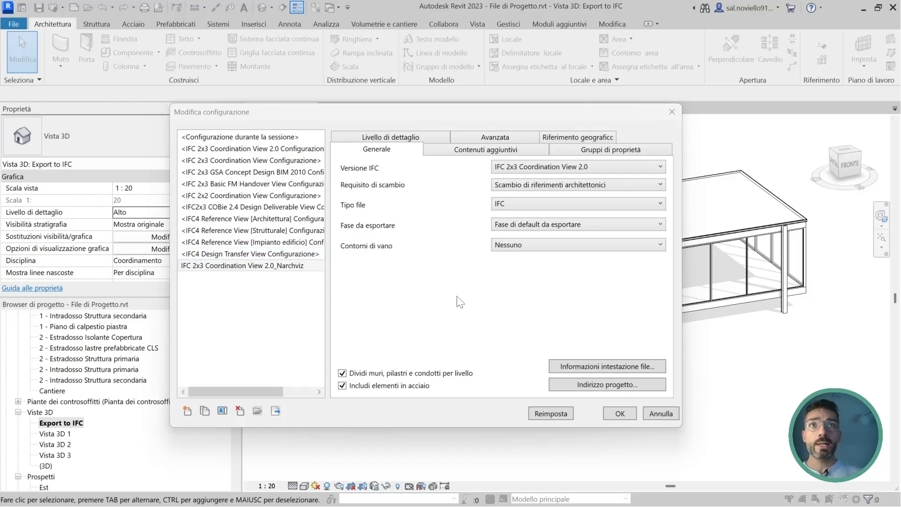
- Limit the export to elements visible in the view and keep the geometry level of detail at Basso
left_click(477, 151)
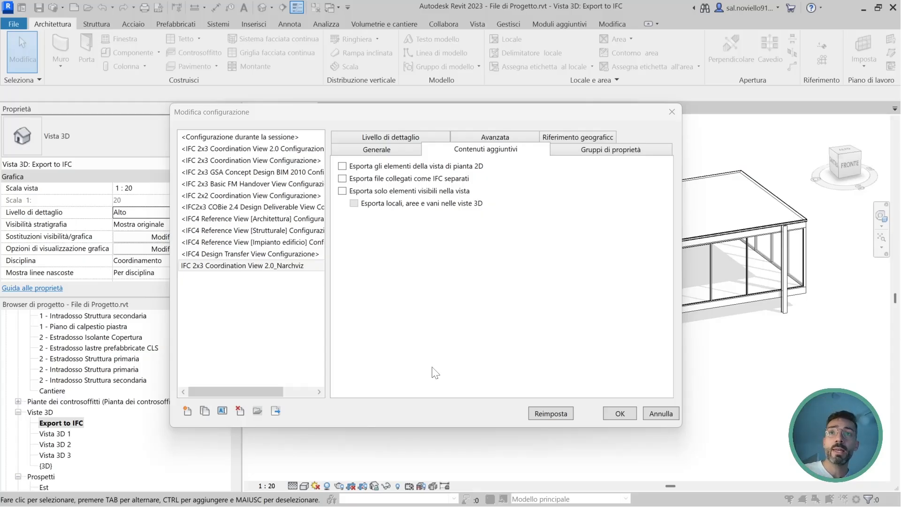
left_click(386, 191)
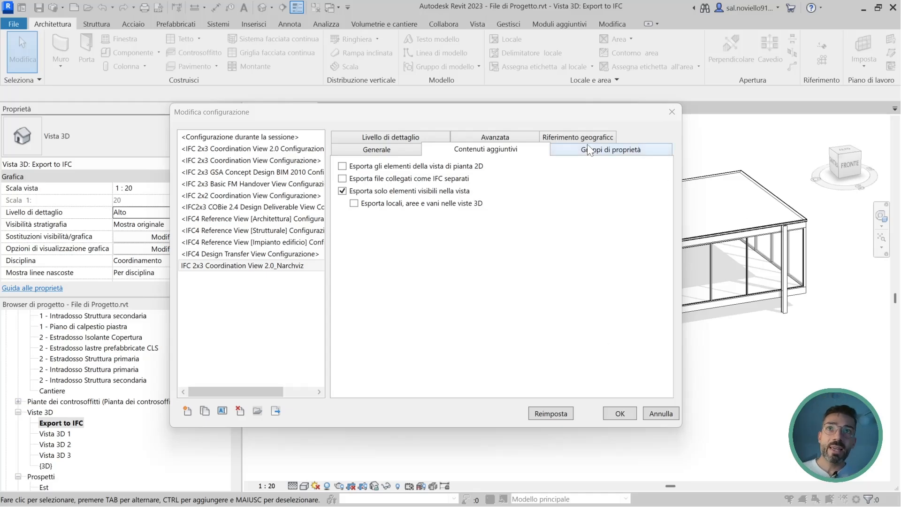
left_click(392, 135)
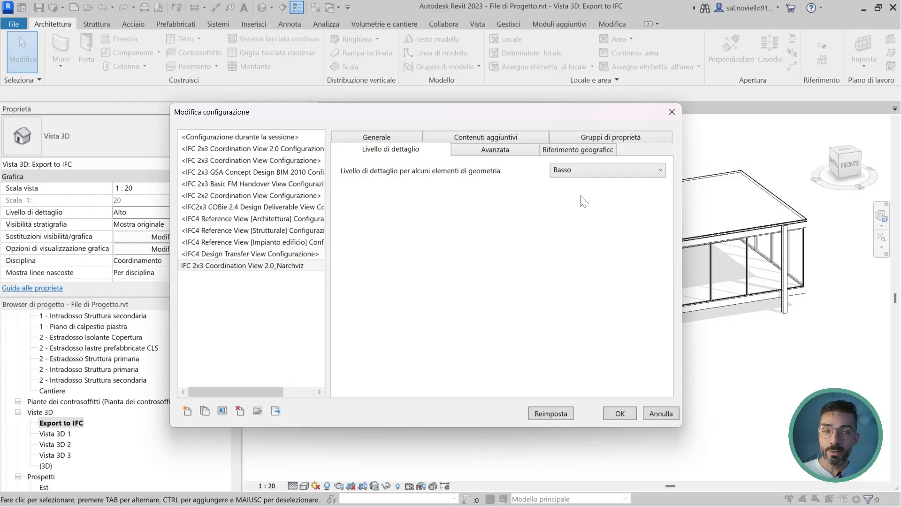
left_click(605, 170)
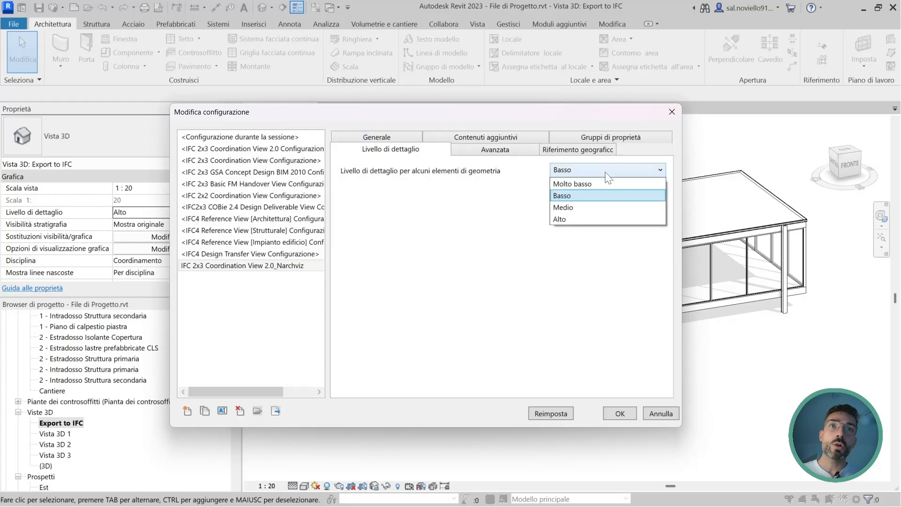
left_click(581, 200)
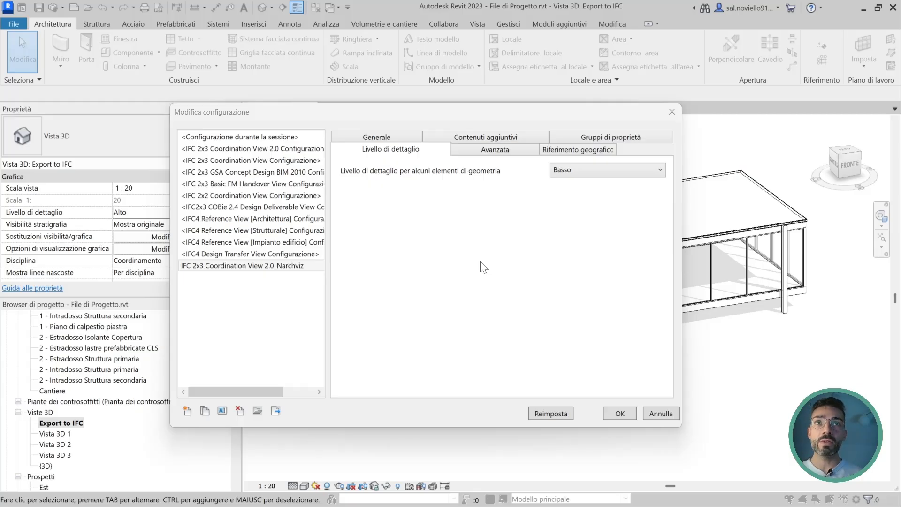
left_click(570, 168)
left_click(486, 195)
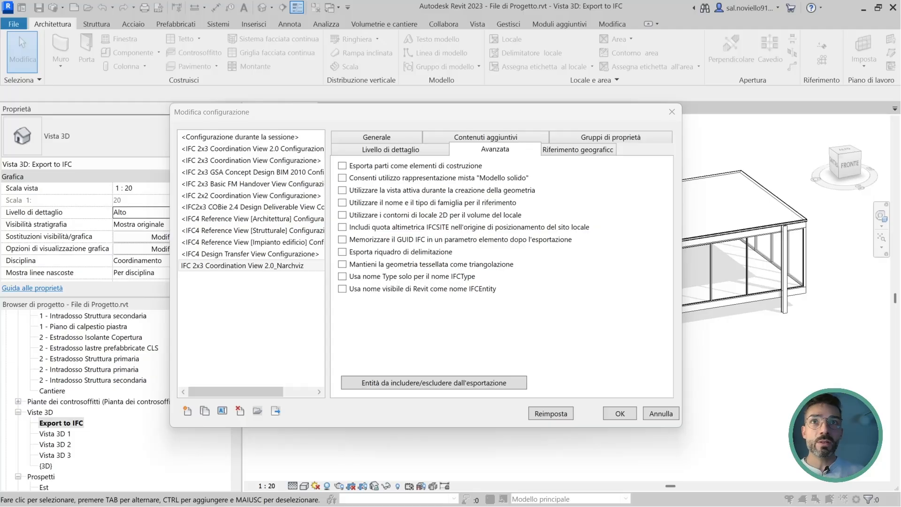
- Enable storing the IFC GUID in an element parameter after export and using the family and type name for the reference
left_click_drag(522, 117, 475, 101)
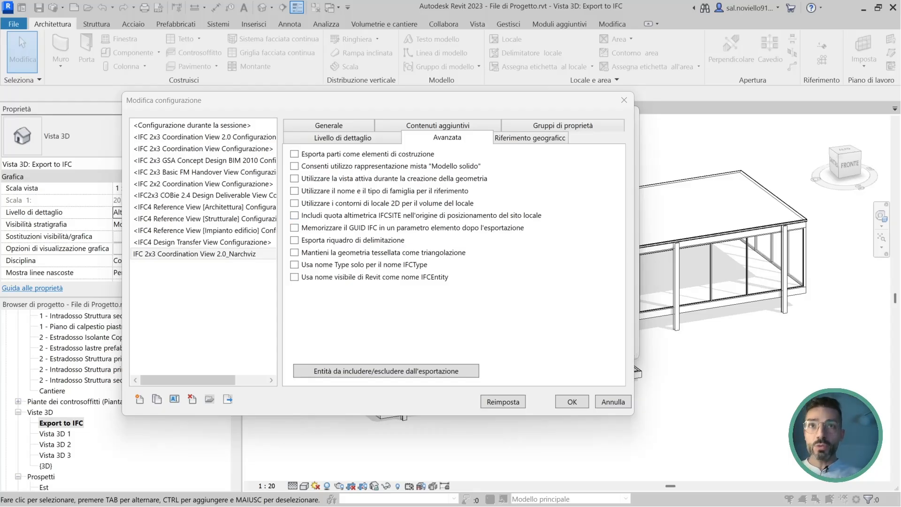
left_click(294, 227)
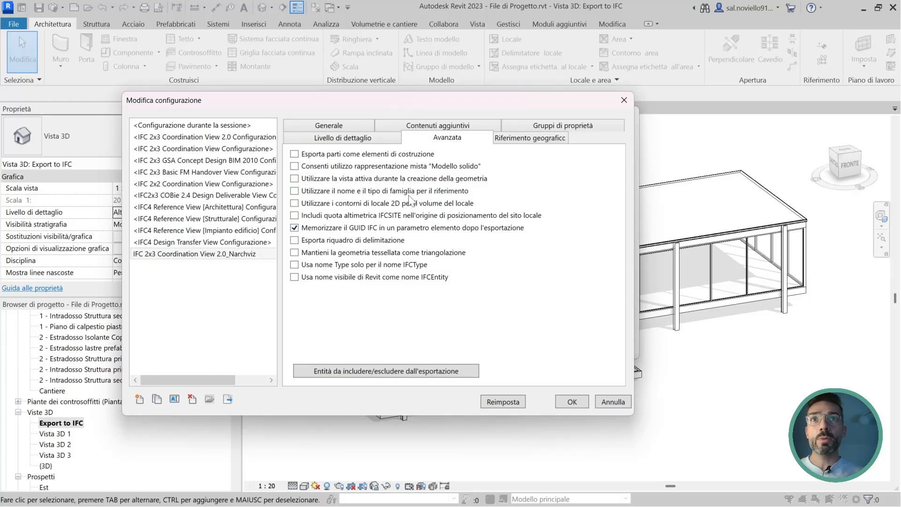
left_click(294, 190)
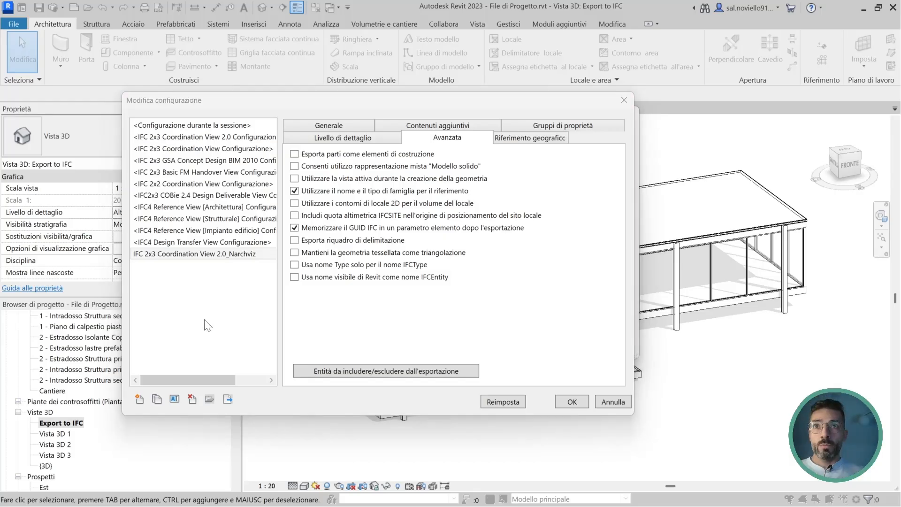
left_click(356, 241)
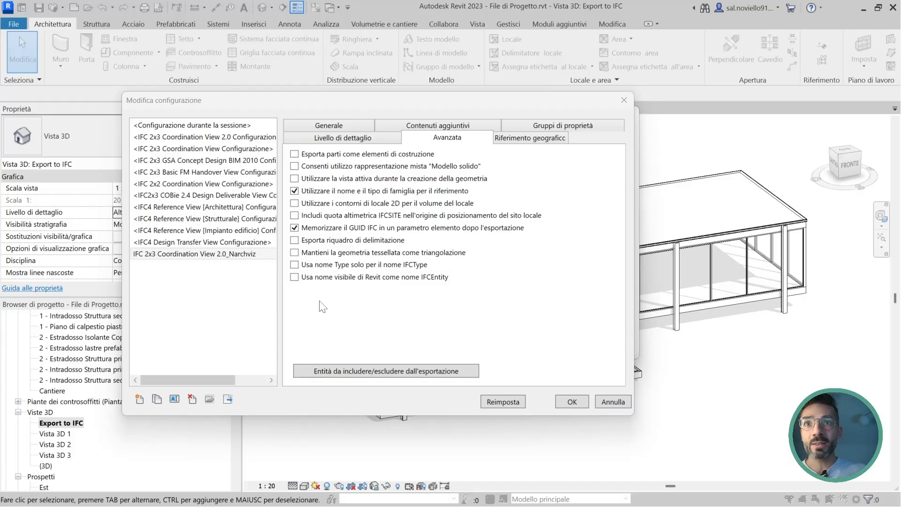
- Set the coordinate base of the geographic reference to Punto base progetto
left_click(520, 140)
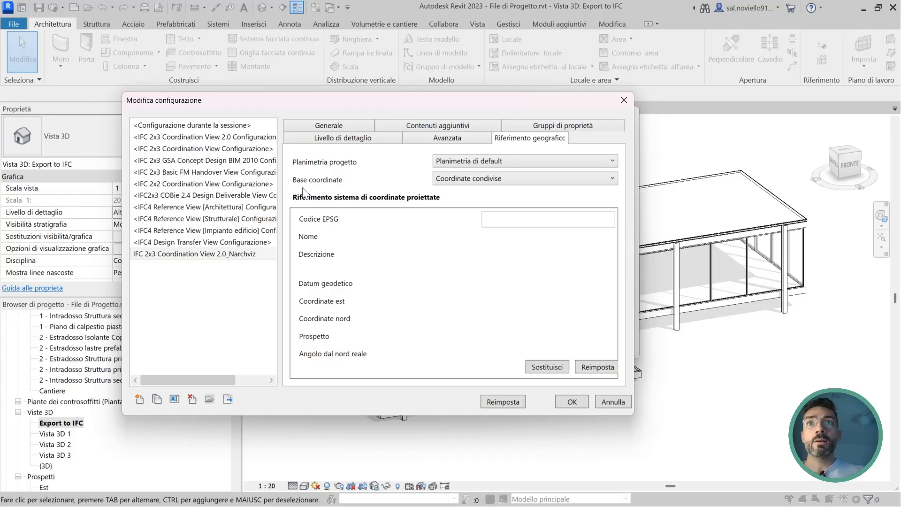
left_click(495, 183)
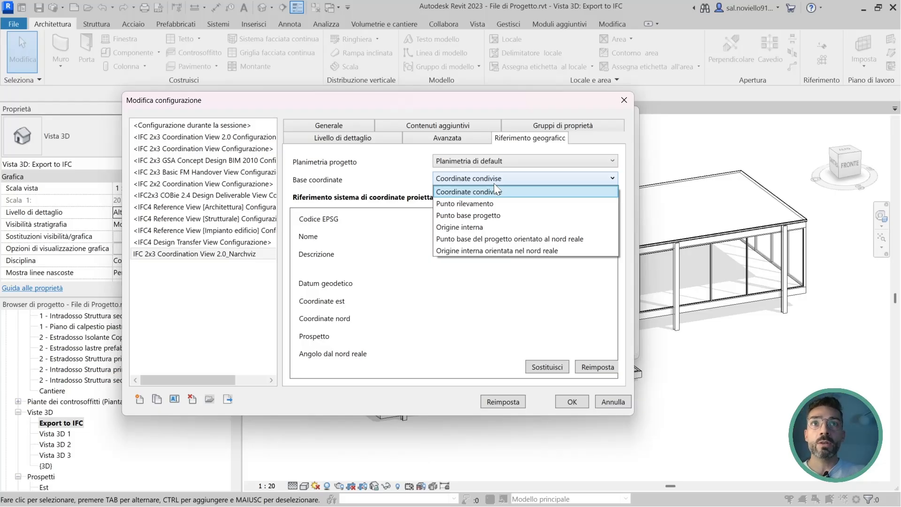
left_click(497, 214)
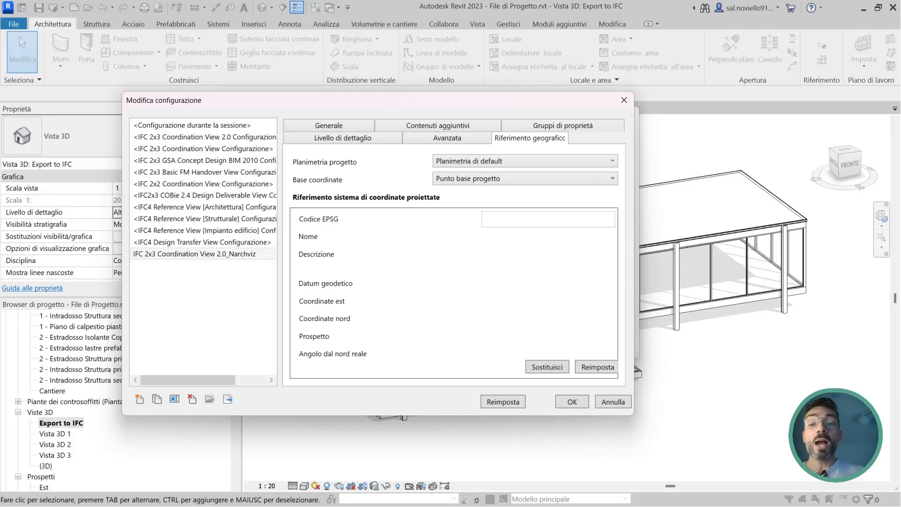
- Examine the list of IFC2X3_TC1 entities that can be included in or excluded from the export
left_click(459, 142)
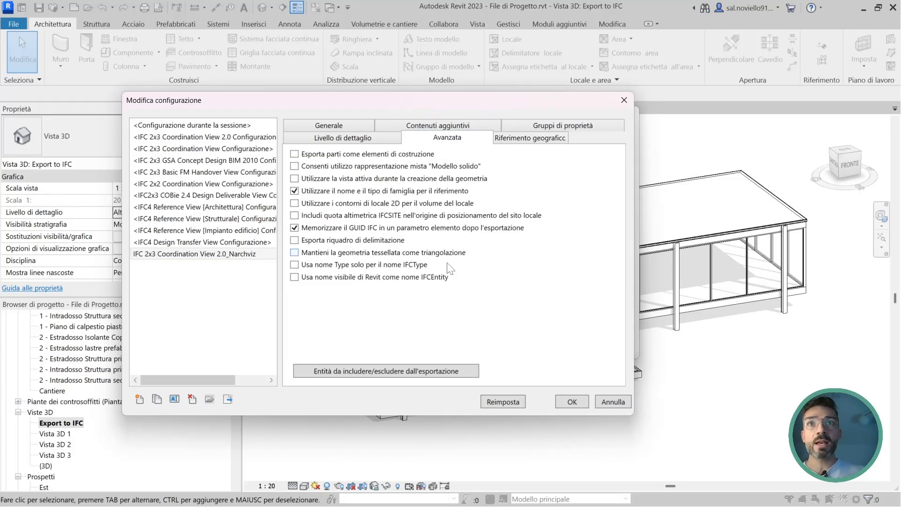
left_click(384, 371)
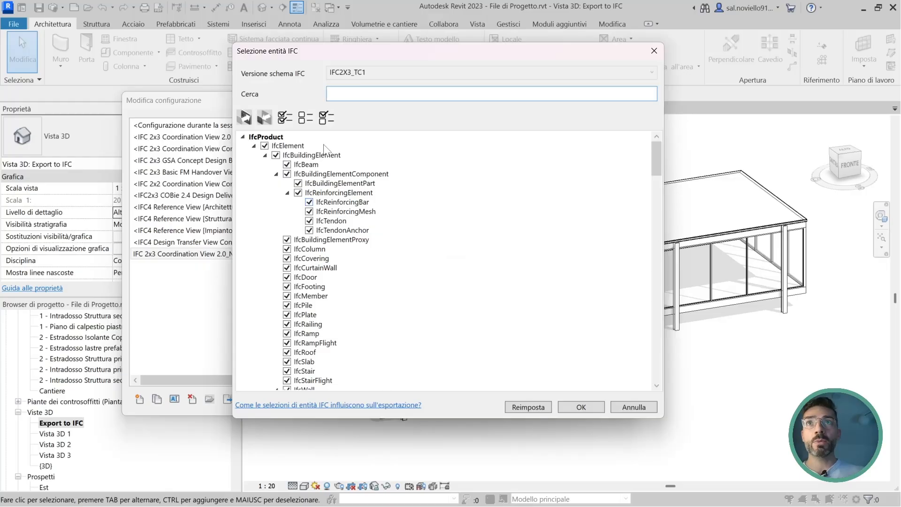
scroll(368, 277, "down", 2)
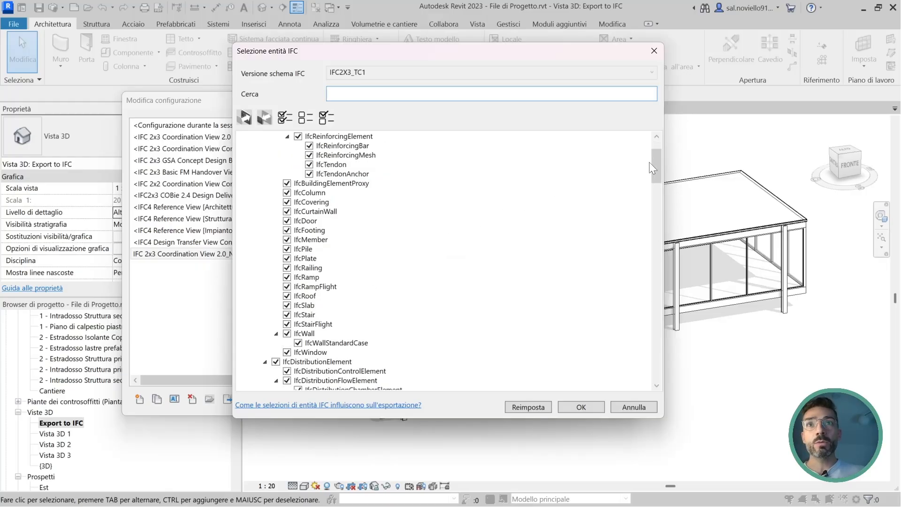
left_click_drag(653, 163, 663, 140)
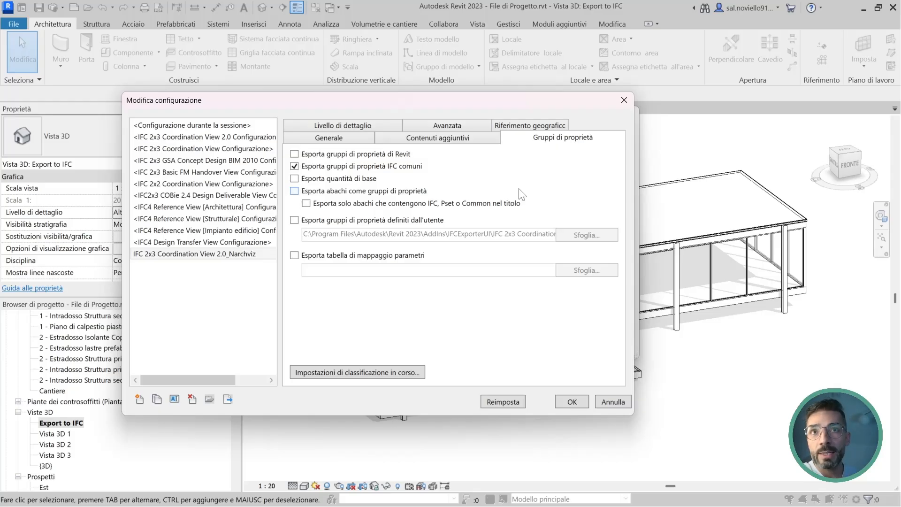
- Try enabling the export of user-defined property groups, and switch the option off again
left_click(385, 221)
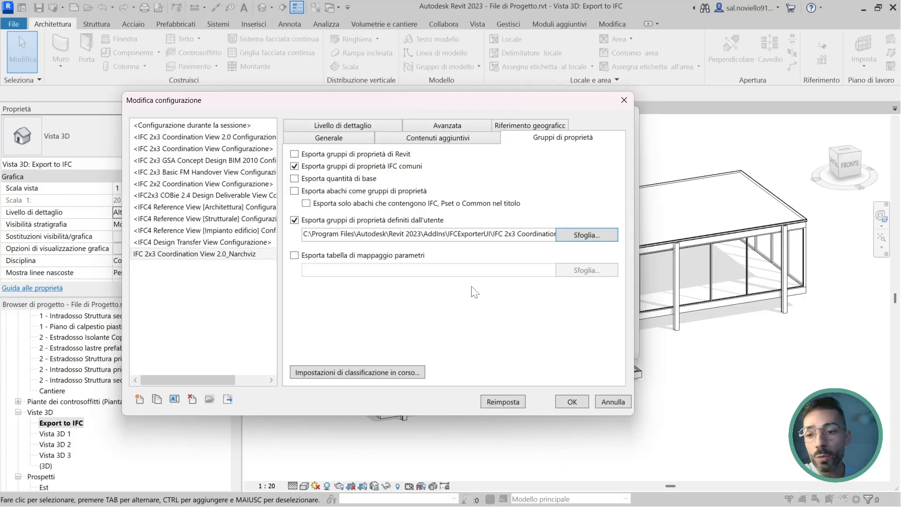
key("alt+Tab")
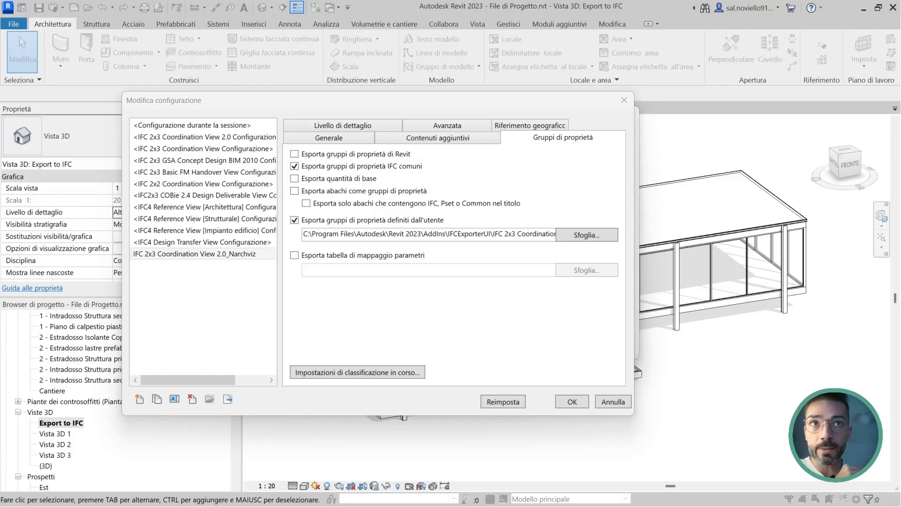
left_click(294, 220)
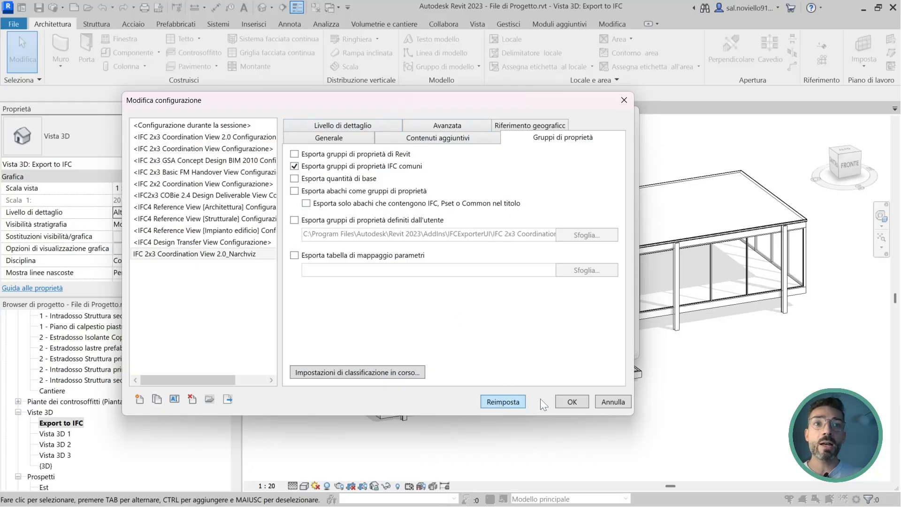
- Confirm the customised configuration and export the project to IFC
left_click(580, 407)
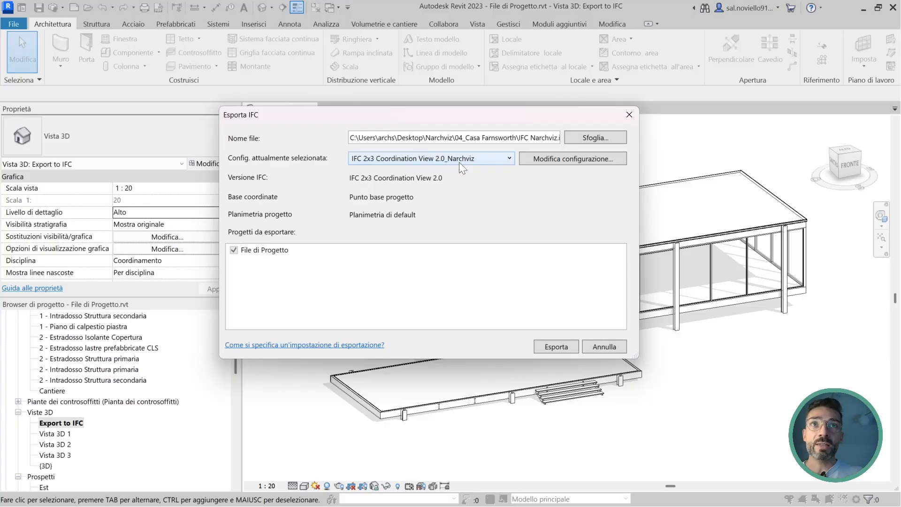
key("ctrl")
key("ctrl")
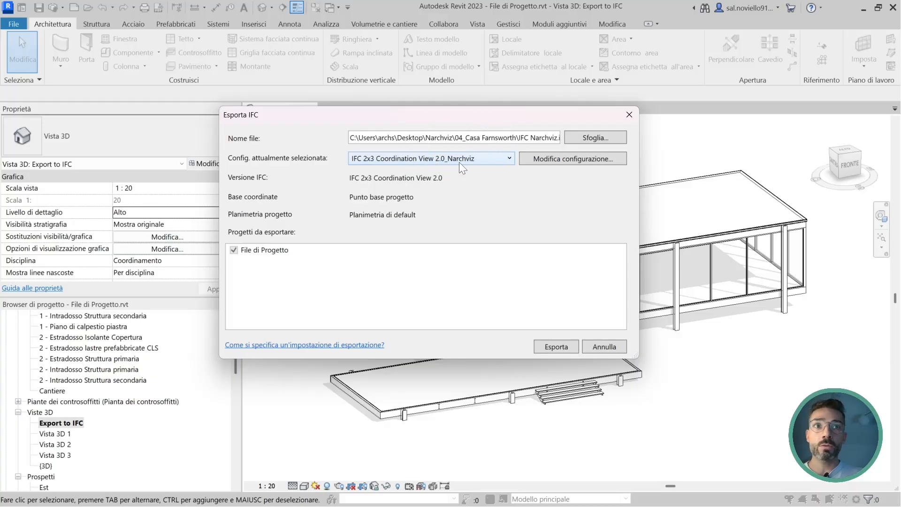
left_click(559, 350)
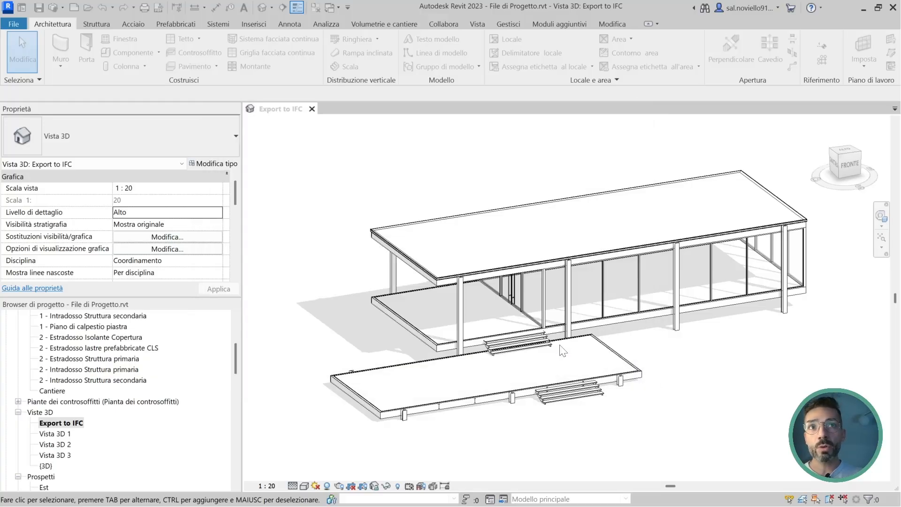
- Switch to BIMvision and open File di Progetto.ifc from the Desktop folder
key("ctrl")
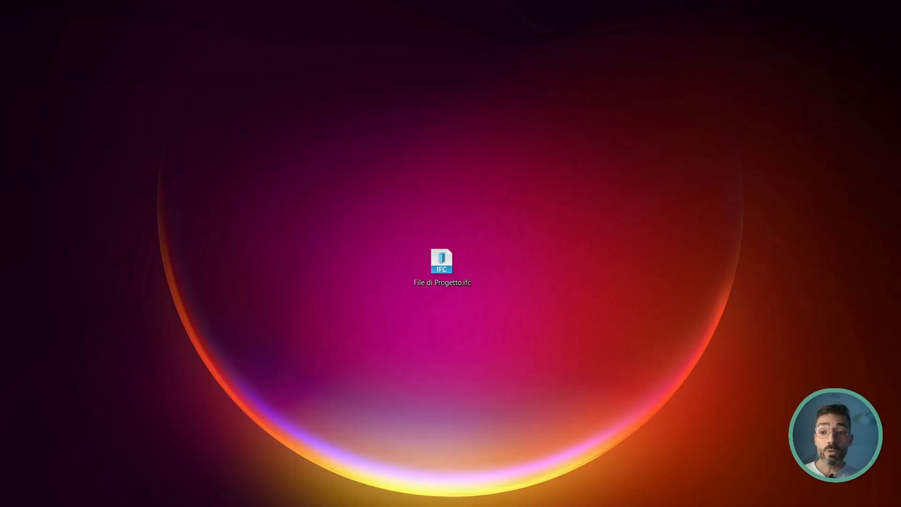
key("ctrl")
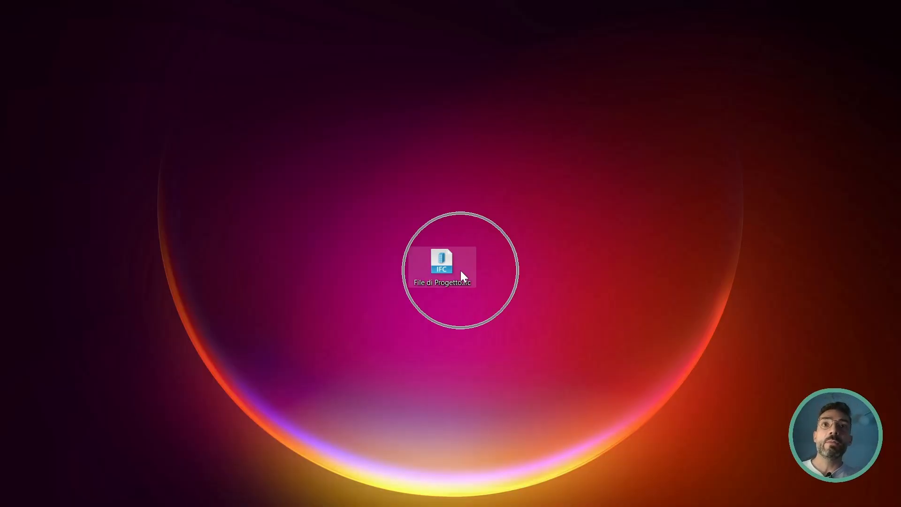
key("ctrl")
key("ctrl")
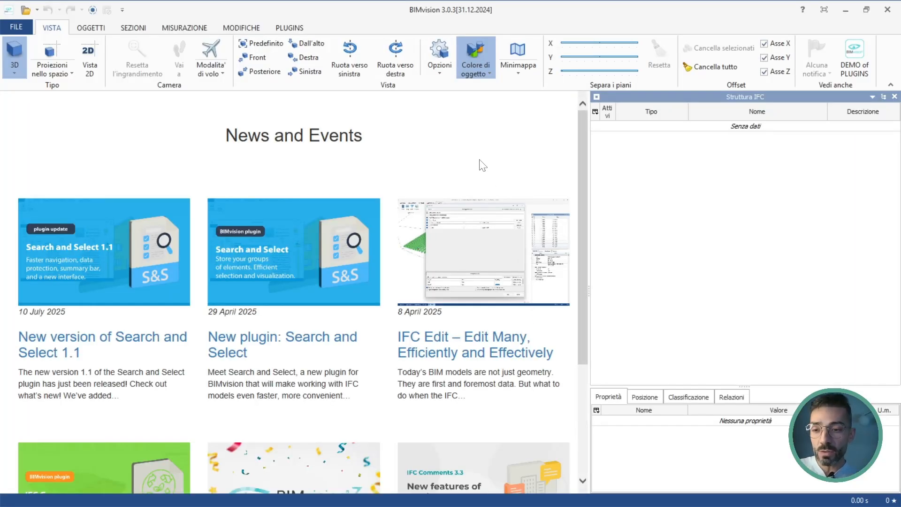
key("ctrl")
key("ctrl")
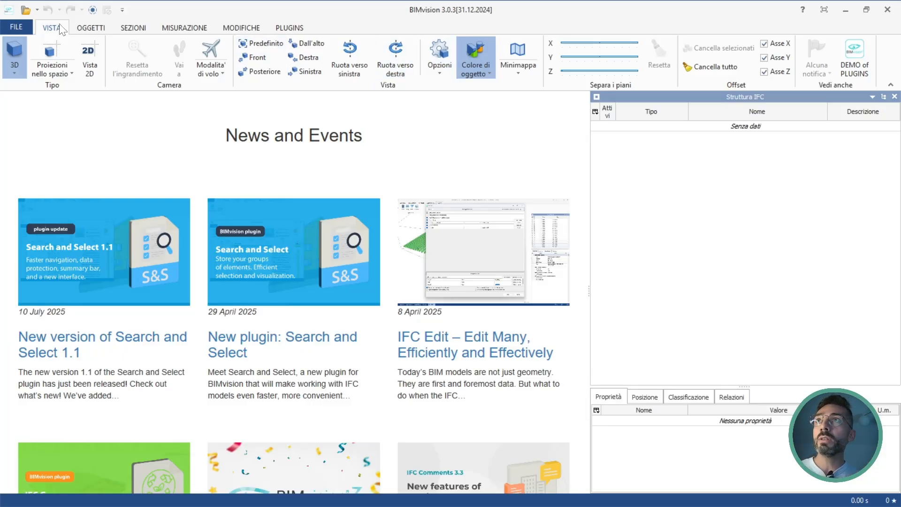
key("ctrl")
left_click(18, 29)
left_click(27, 39)
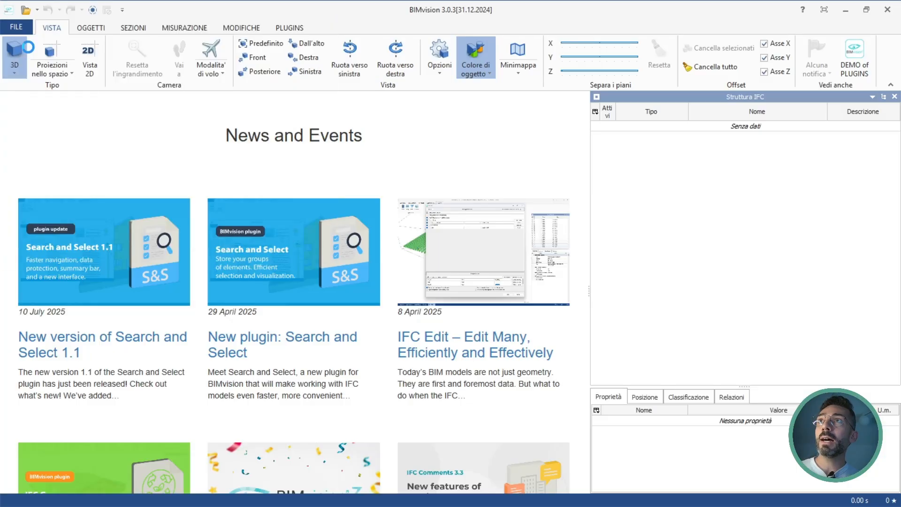
scroll(249, 258, "down", 1)
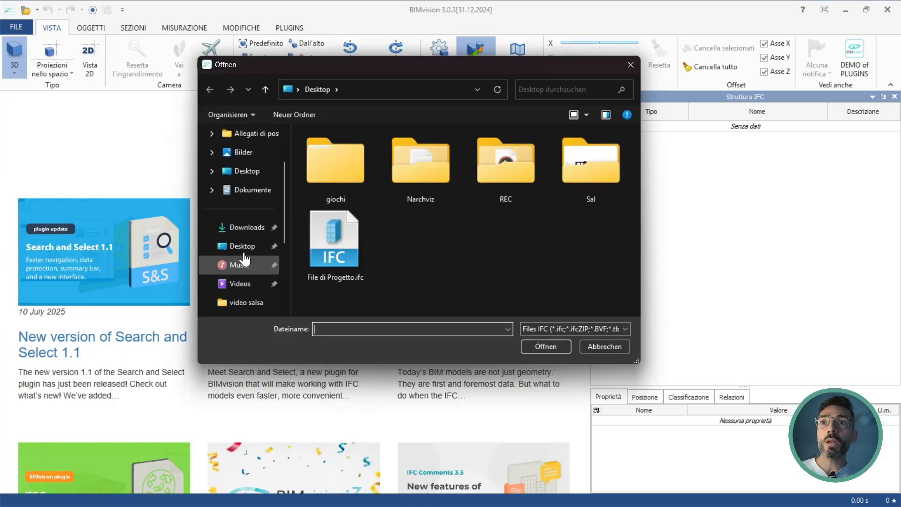
left_click(337, 239)
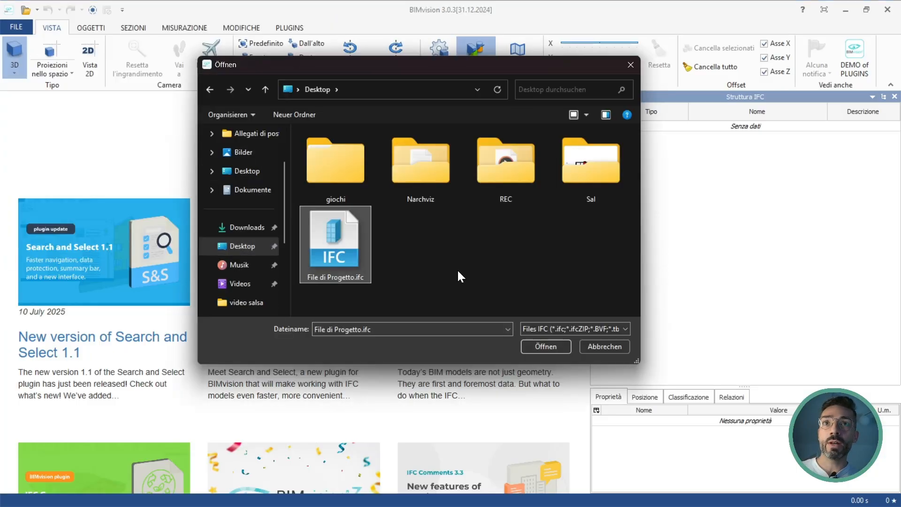
left_click(545, 347)
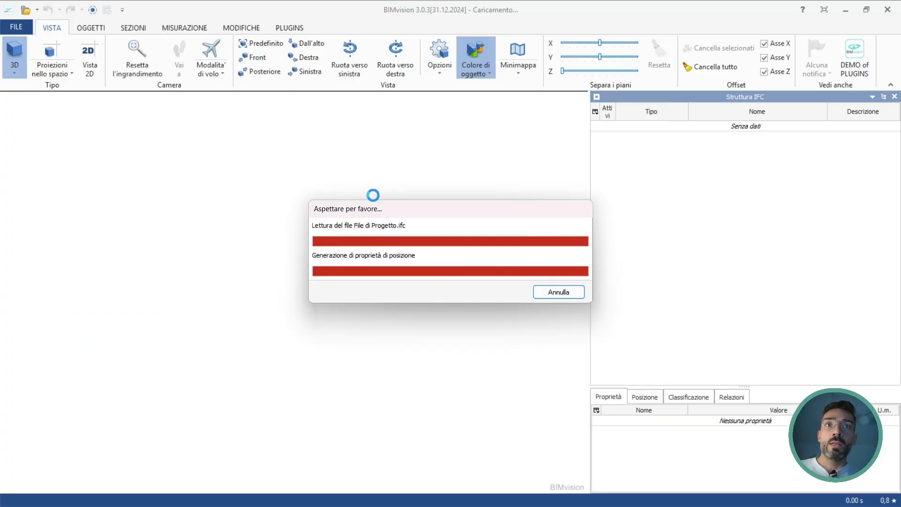
- Inspect the loaded building model from different 3D viewpoints
left_click_drag(350, 202, 467, 291)
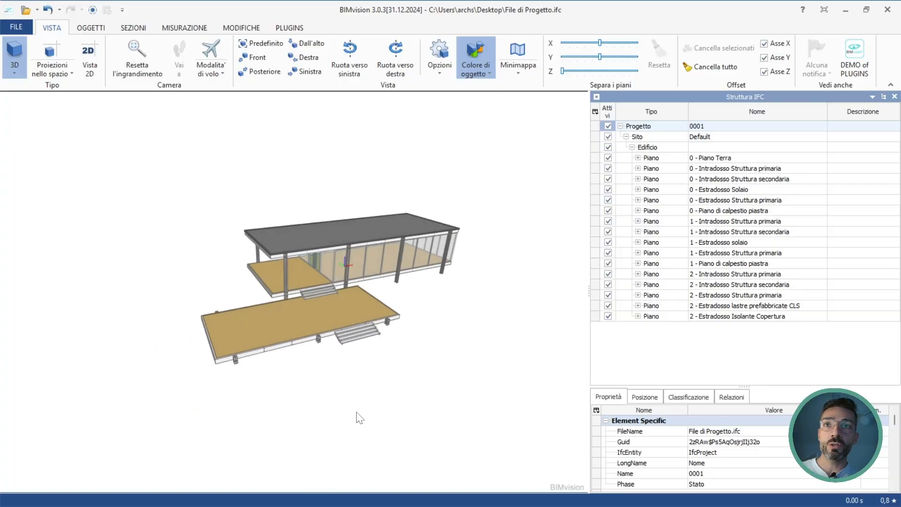
left_click_drag(358, 416, 305, 450)
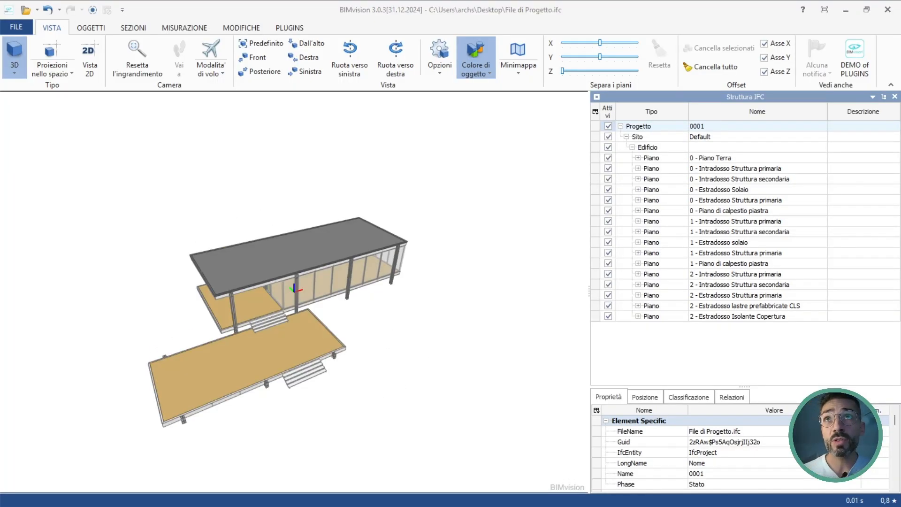